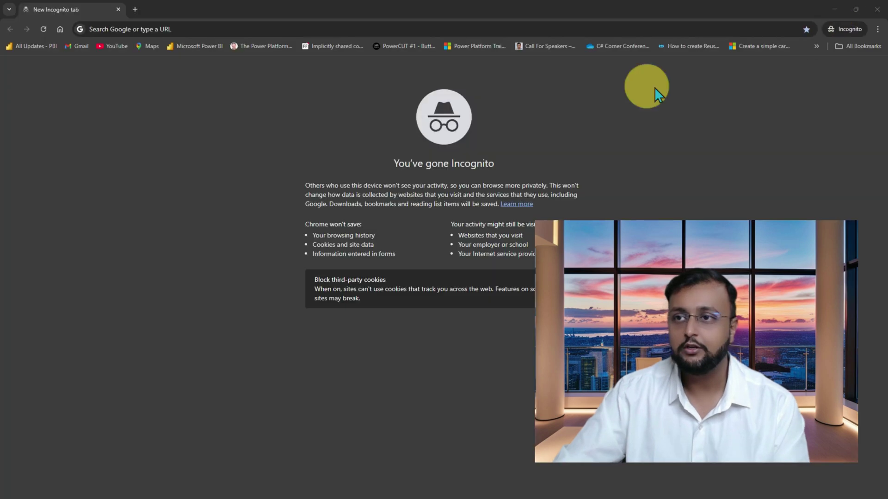
Step: Place the cursor in the address bar of the new Incognito tab to enter a web address
click(411, 32)
Step: Load app.powerbi.com in the Incognito tab
text(ap)
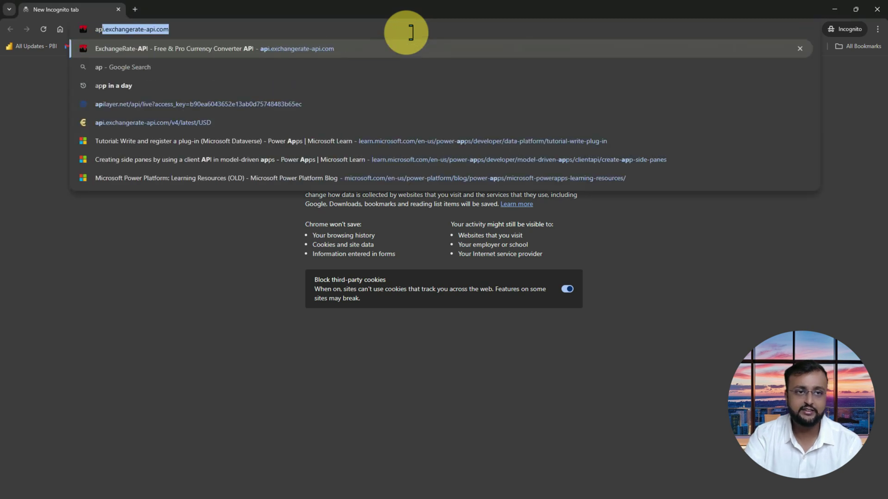
text(p.po)
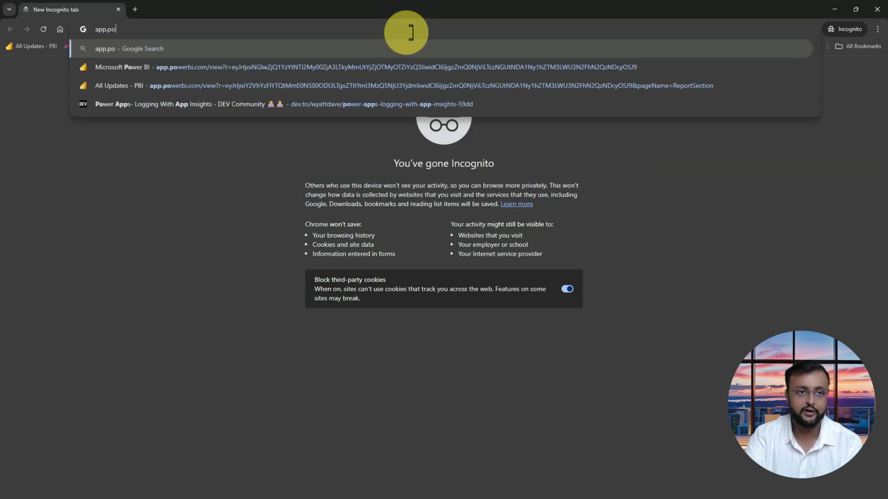
text(werbi.com)
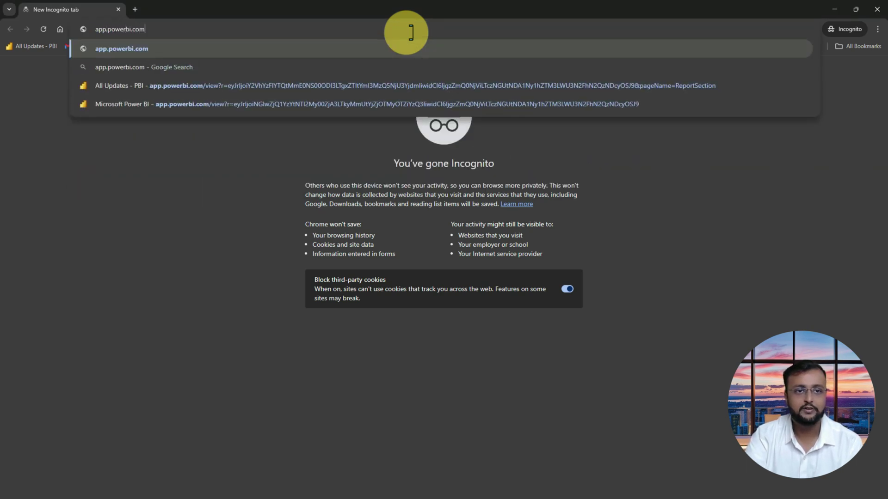
key(Return)
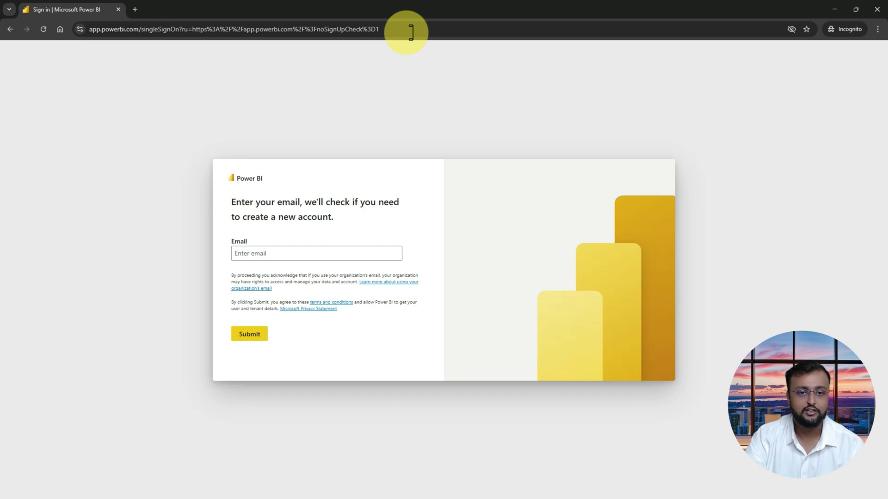
Step: Enter the work account's e-mail address in the Email field, fixing a typo, and submit it
click(335, 258)
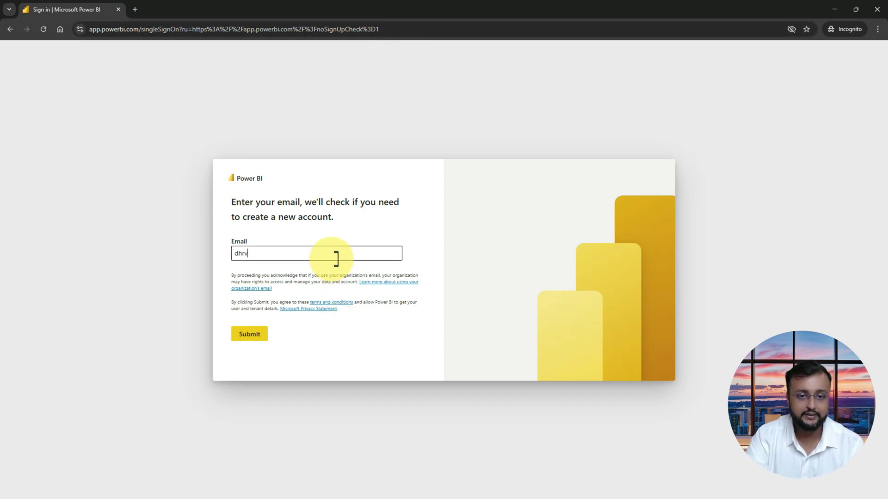
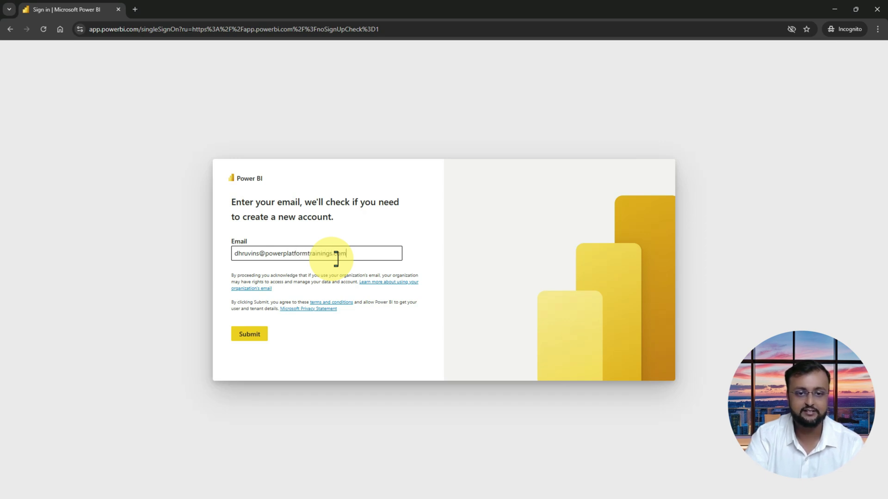
key(Return)
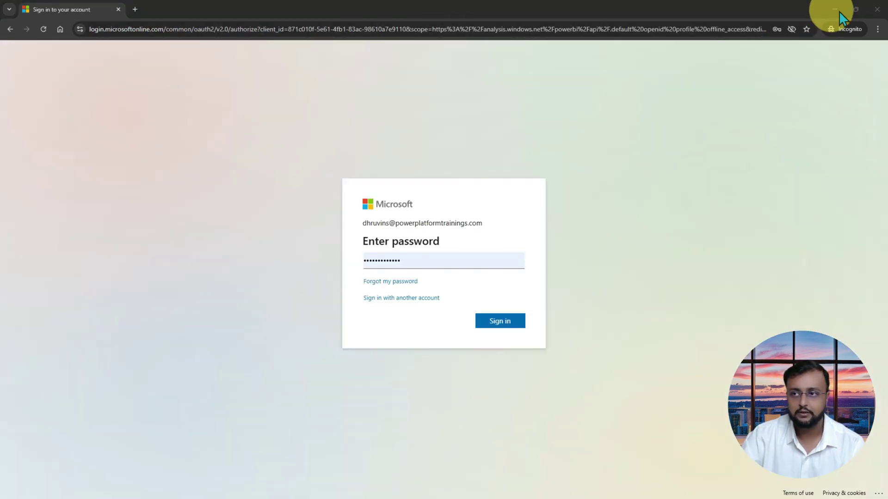
Step: Sign in with the password, tick 'Don't show this again', and choose Yes to stay signed in
click(516, 323)
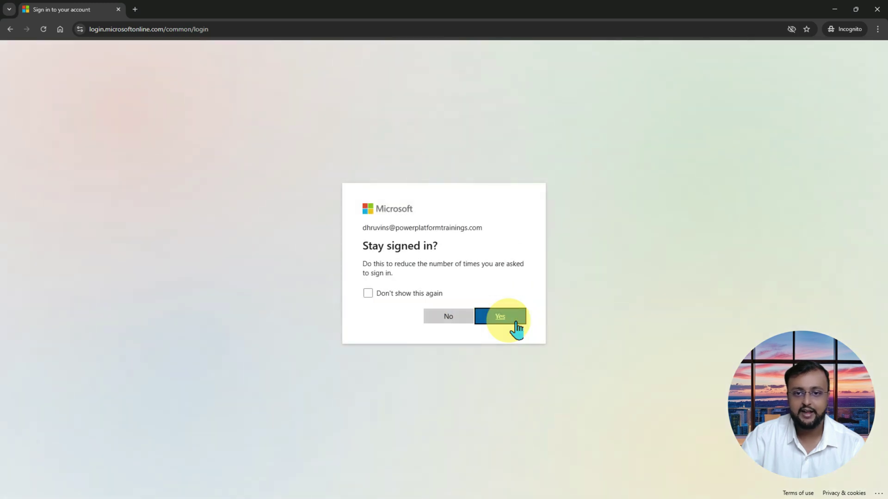
click(432, 294)
click(515, 324)
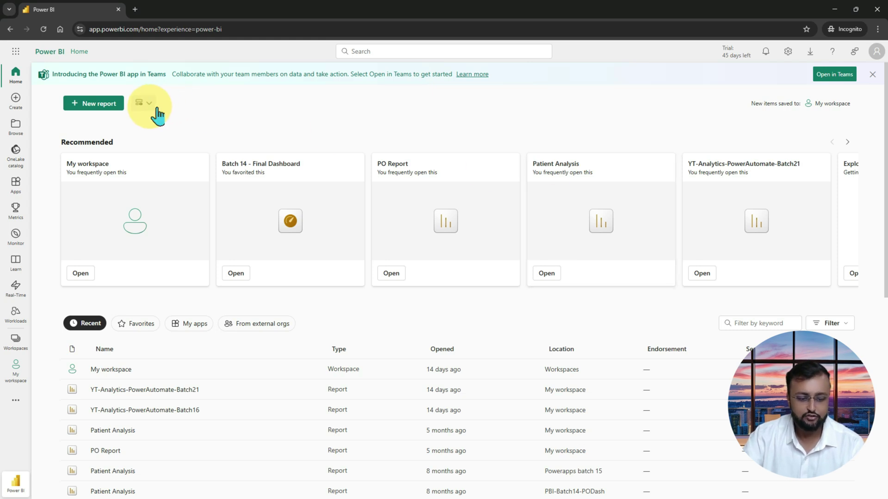
mouse_move(2, 43)
mouse_down()
mouse_move(62, 111)
mouse_move(714, 442)
mouse_move(880, 486)
mouse_up()
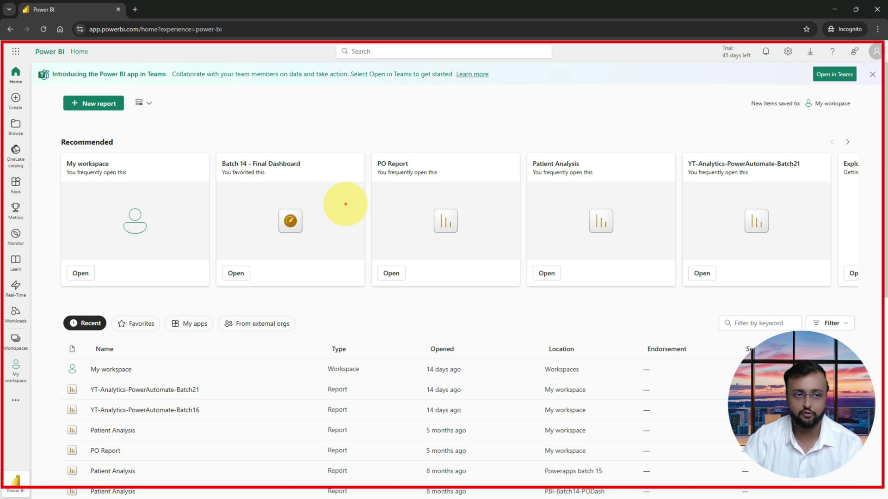
mouse_move(41, 61)
mouse_down()
mouse_move(69, 62)
mouse_move(49, 106)
mouse_move(79, 134)
mouse_move(41, 384)
mouse_up()
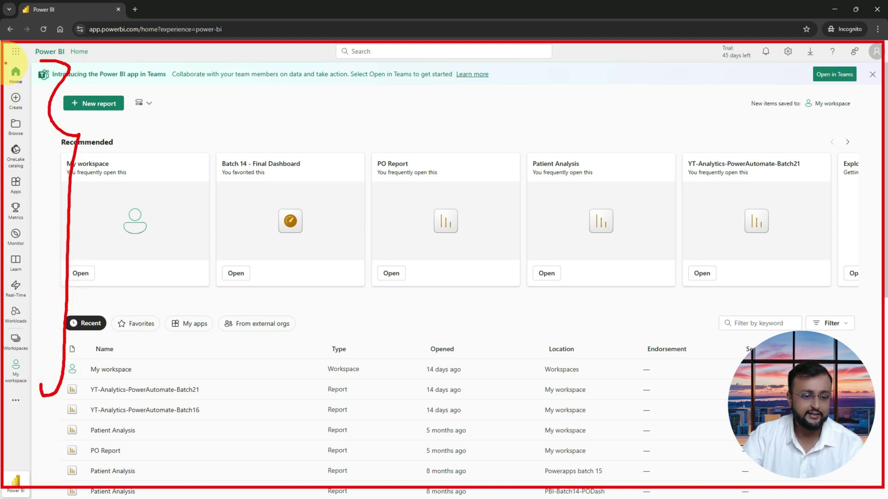
mouse_move(5, 62)
mouse_down()
mouse_move(9, 386)
mouse_move(52, 386)
mouse_move(44, 69)
mouse_up()
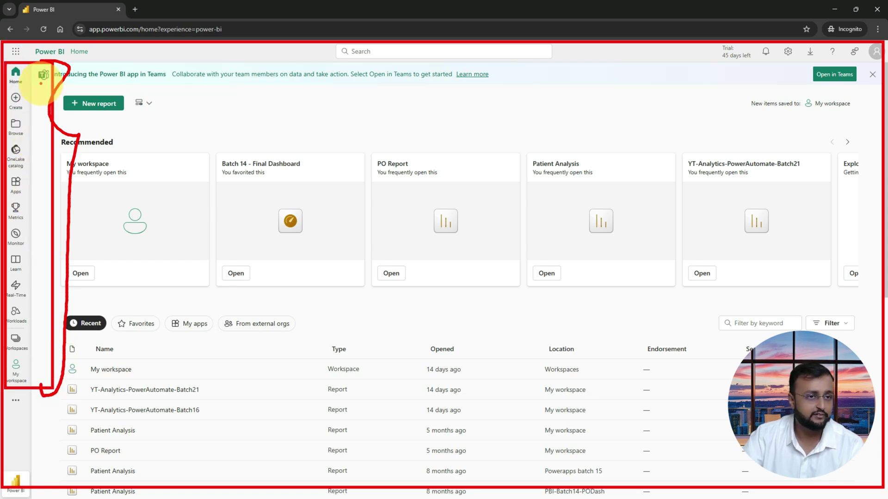
key(Escape)
key(ctrl+plus)
key(ctrl+plus)
key(ctrl+plus)
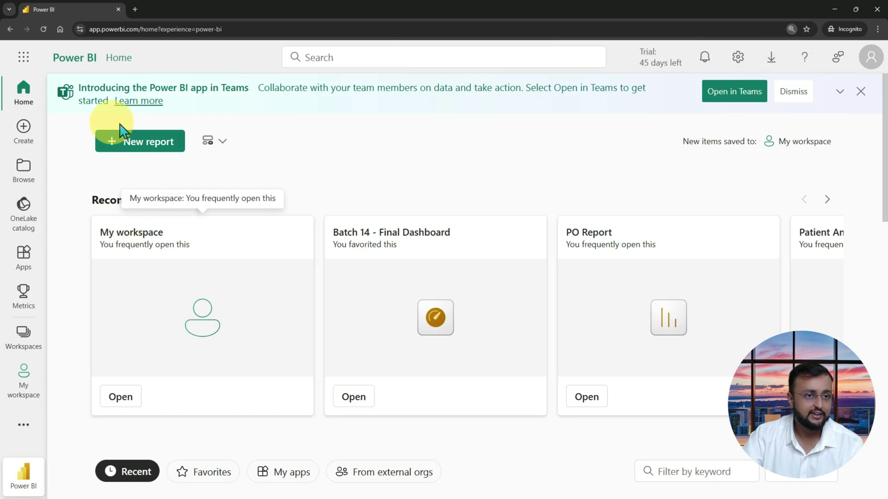
Step: Go to the Create page offering Excel, CSV, pasted data or semantic-model sources
mouse_move(41, 94)
mouse_down()
mouse_move(67, 83)
mouse_move(74, 100)
mouse_up()
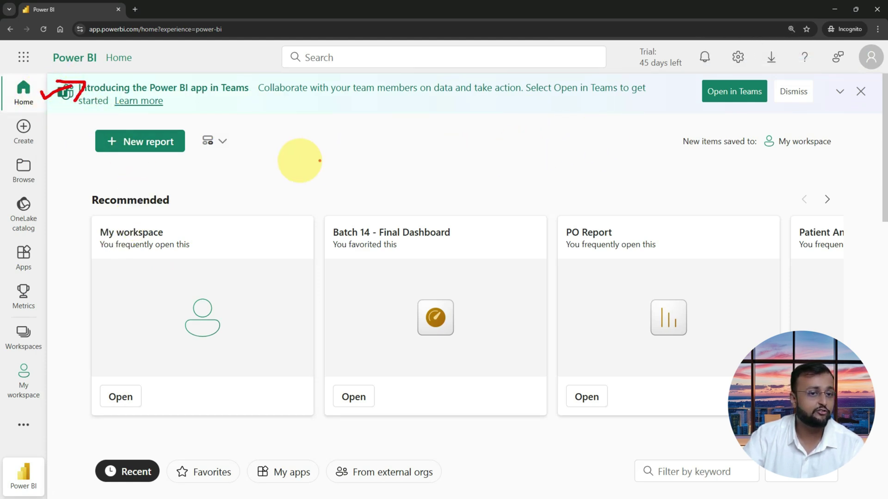
scroll(277, 146, down, 12)
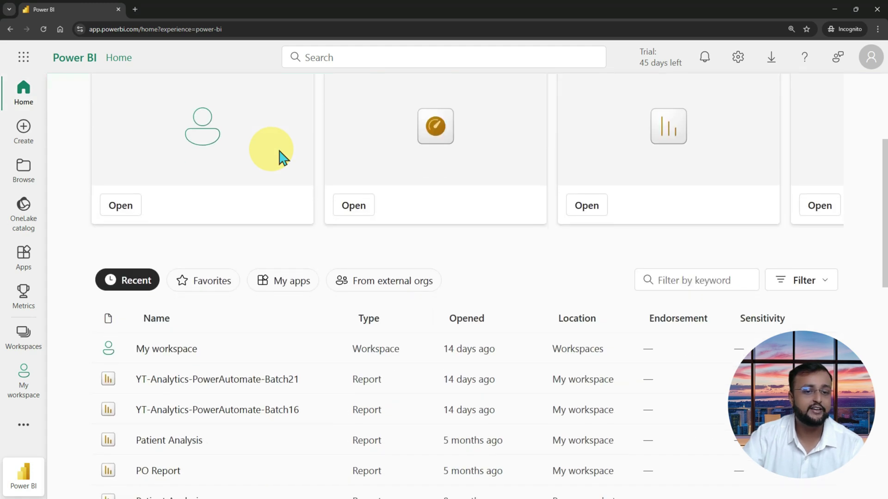
scroll(277, 146, up, 12)
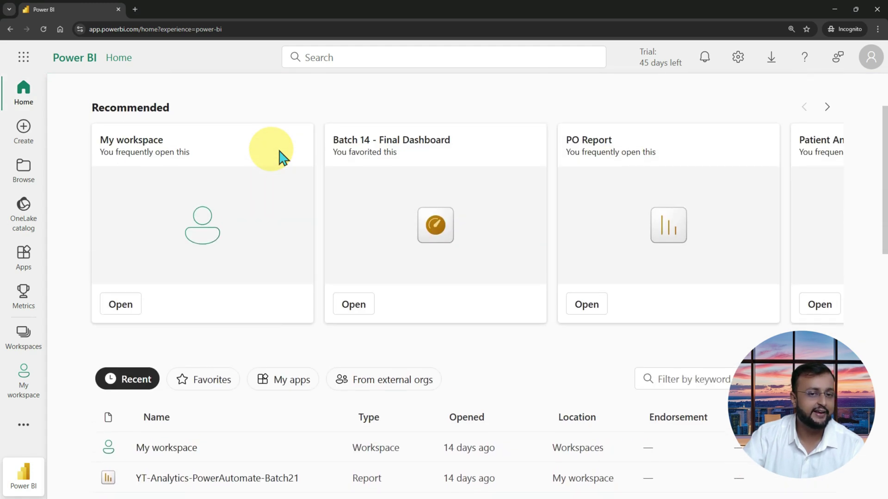
click(30, 134)
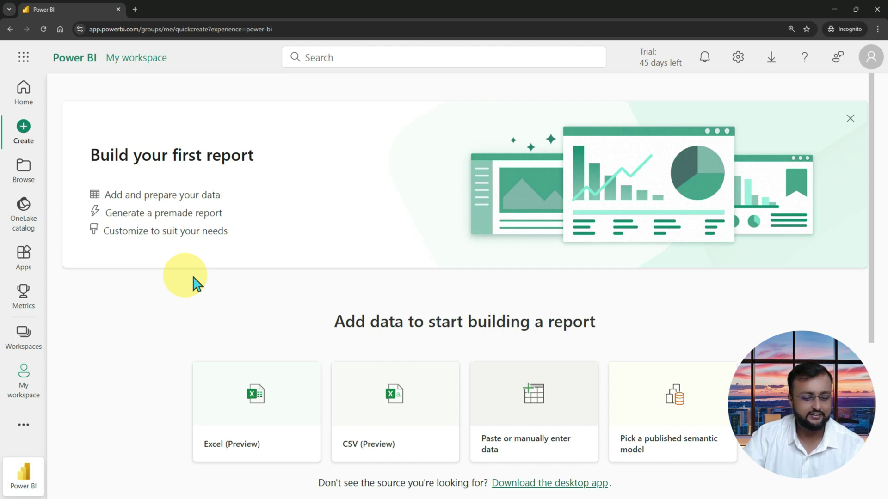
Step: Highlight the 'Build your first report' text, then show Browse's recent items like Patient Analysis
drag(77, 112, 399, 259)
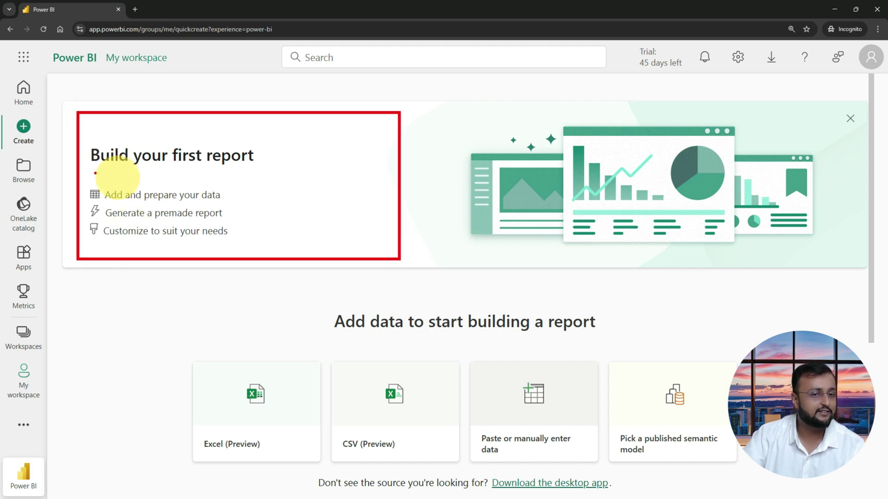
click(26, 175)
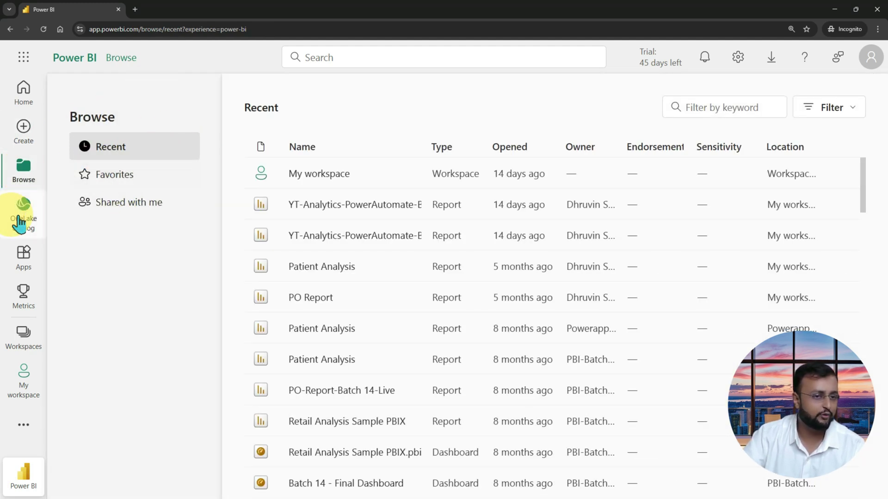
Step: Open the OneLake catalog listing semantic models such as PO Report and Patient Analysis
click(40, 226)
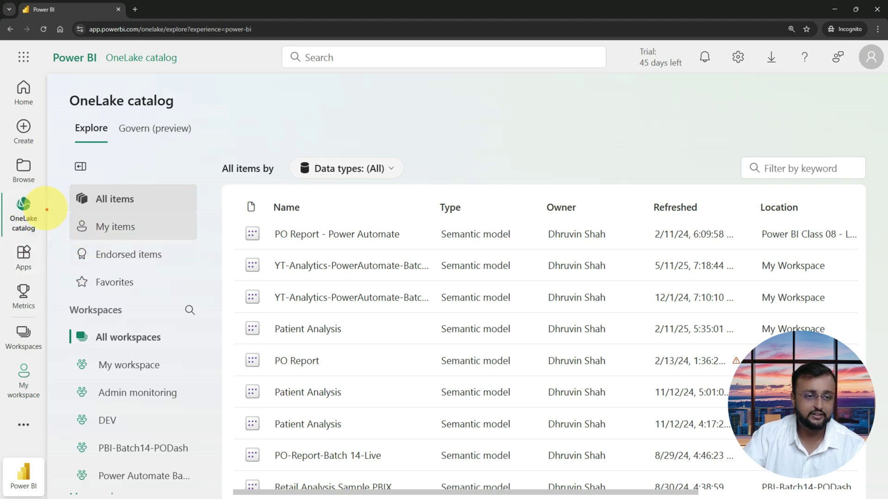
Step: Mark the OneLake catalog section, then show the Global Logistics and Sales Analytics apps
drag(4, 190, 50, 249)
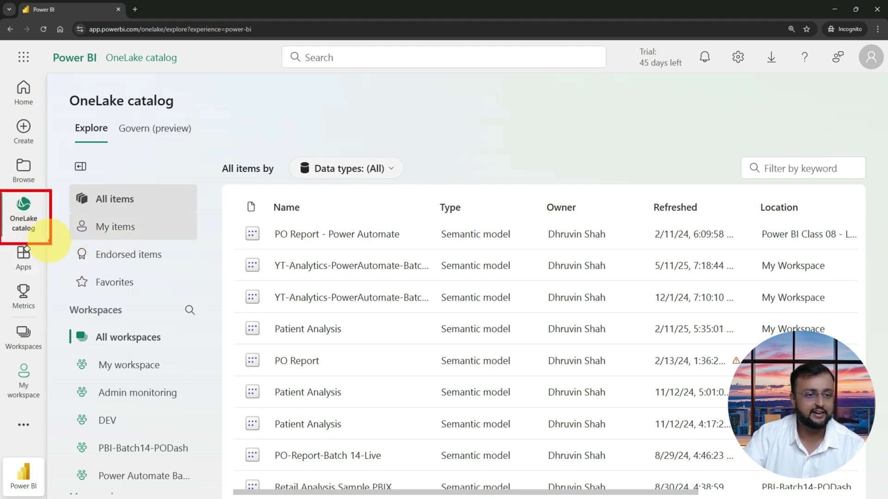
click(39, 265)
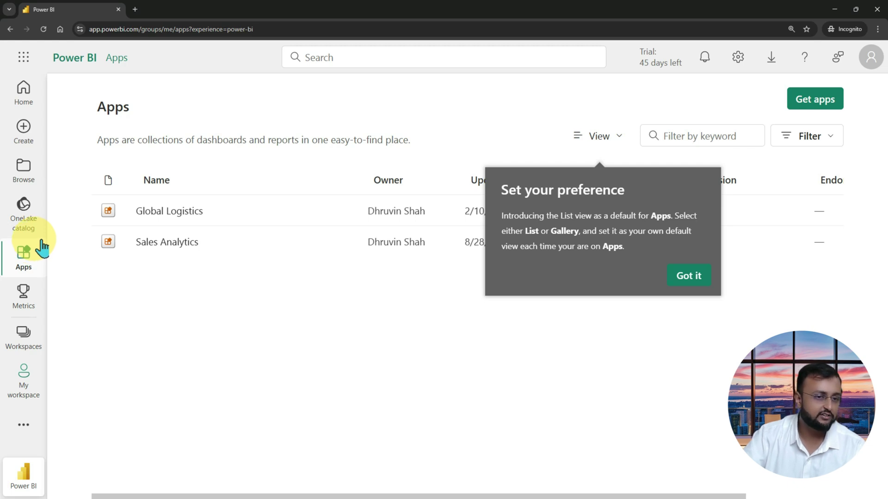
Step: Open Metrics to show scorecards like Achieve 30K Followers and November Target
click(43, 306)
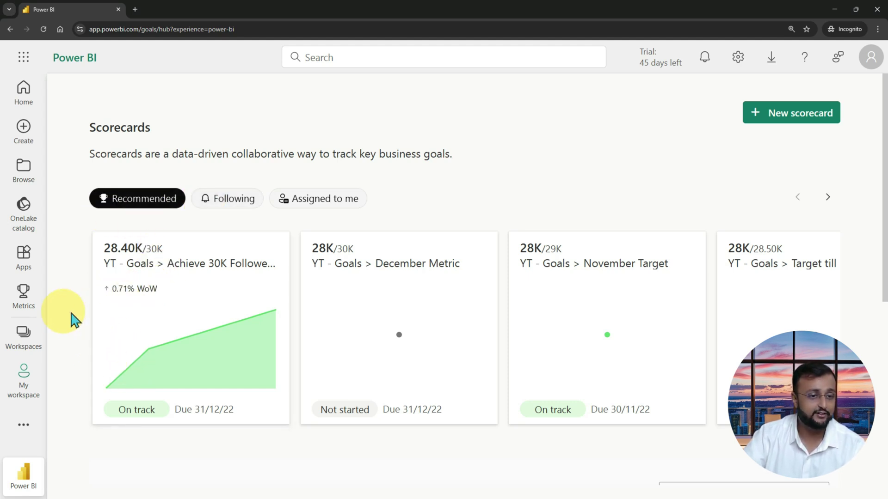
Step: Annotate the metrics section and its 0.71% change, clear the marks, then open the Workspaces list
mouse_move(29, 274)
mouse_down()
mouse_move(9, 296)
mouse_move(42, 303)
mouse_move(20, 315)
mouse_move(20, 287)
mouse_move(47, 305)
mouse_up()
mouse_move(63, 293)
mouse_down()
mouse_move(134, 291)
mouse_move(55, 296)
mouse_up()
drag(56, 296, 79, 311)
drag(78, 310, 77, 283)
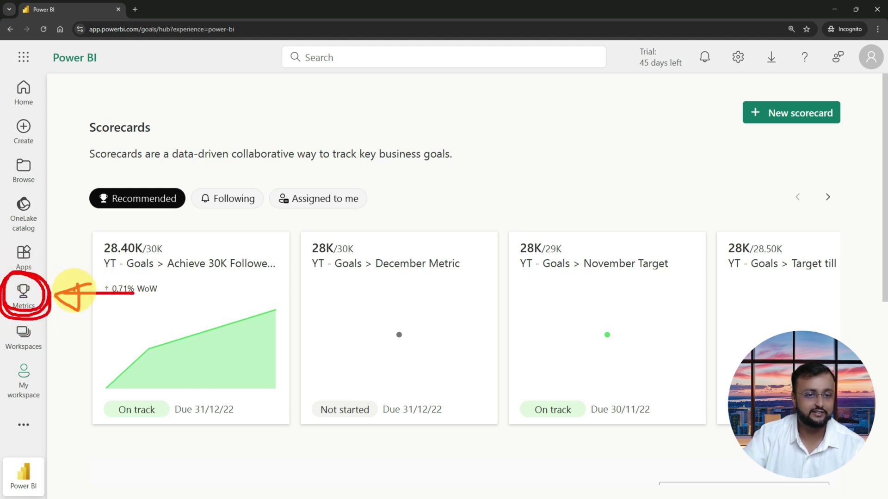
key(Escape)
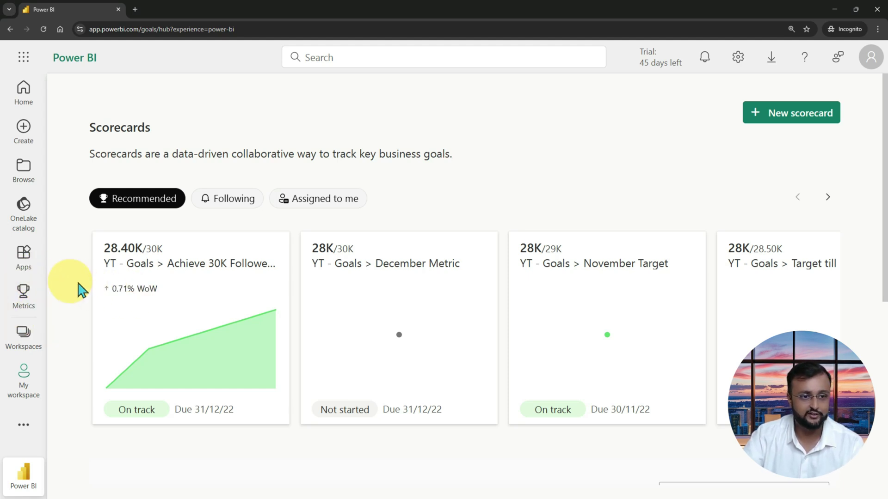
click(35, 348)
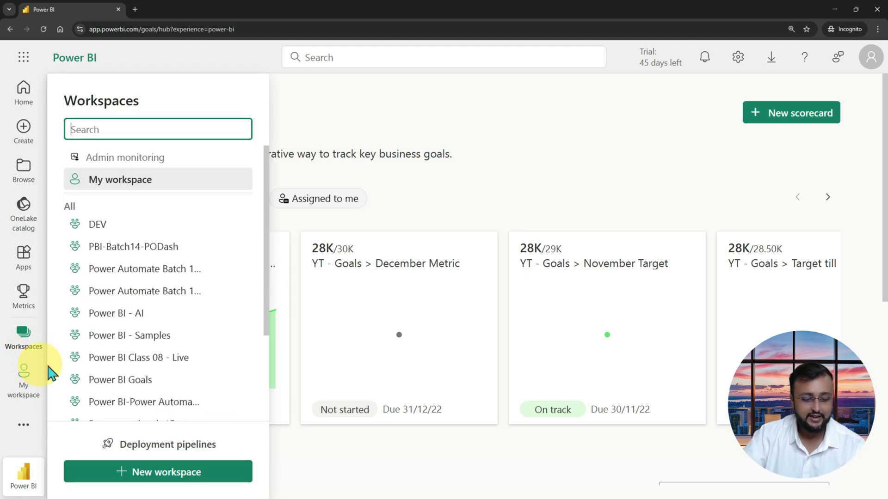
mouse_move(51, 81)
mouse_down()
mouse_move(208, 356)
mouse_move(240, 445)
mouse_move(251, 425)
mouse_move(264, 425)
mouse_up()
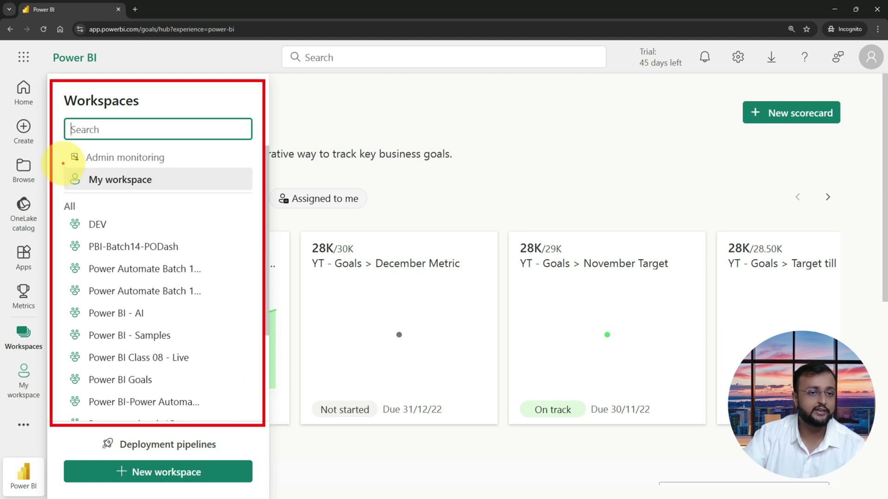
mouse_move(63, 163)
mouse_down()
mouse_move(192, 187)
mouse_move(188, 182)
mouse_move(249, 164)
mouse_up()
key(Escape)
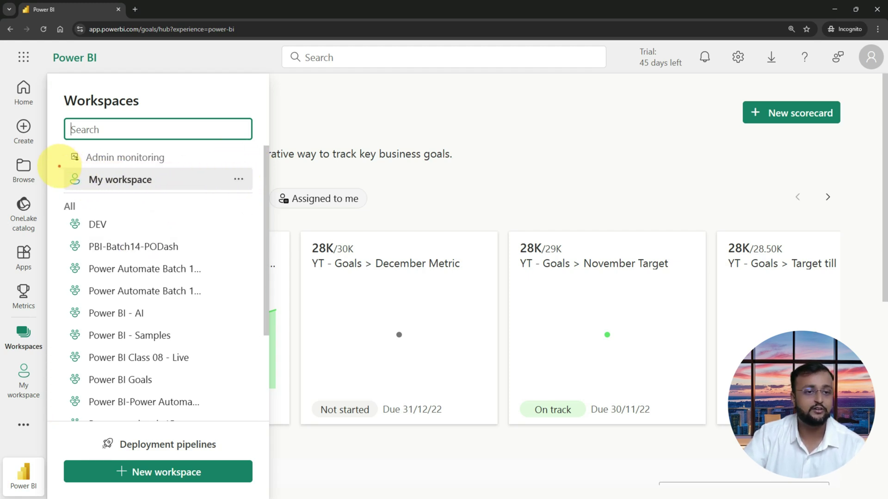
drag(59, 167, 260, 196)
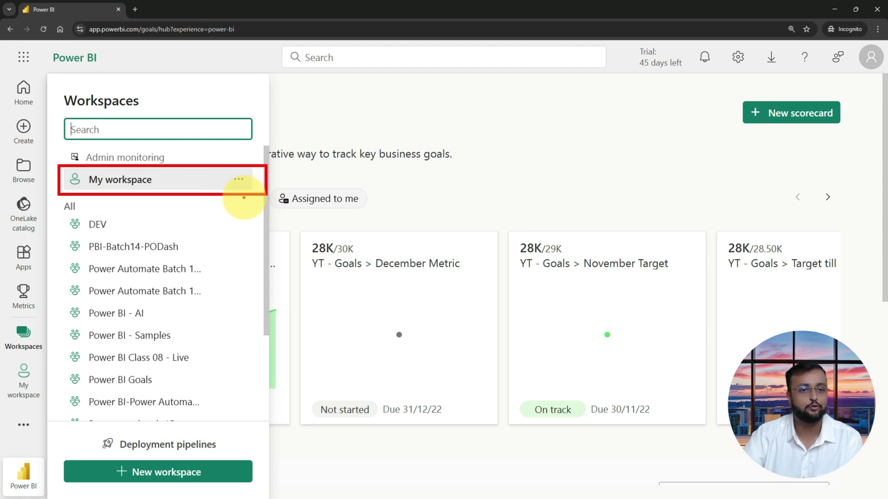
mouse_move(313, 173)
mouse_down()
mouse_move(272, 174)
mouse_move(277, 167)
mouse_move(282, 183)
mouse_up()
mouse_move(164, 176)
mouse_down()
mouse_move(199, 166)
mouse_move(195, 177)
mouse_up()
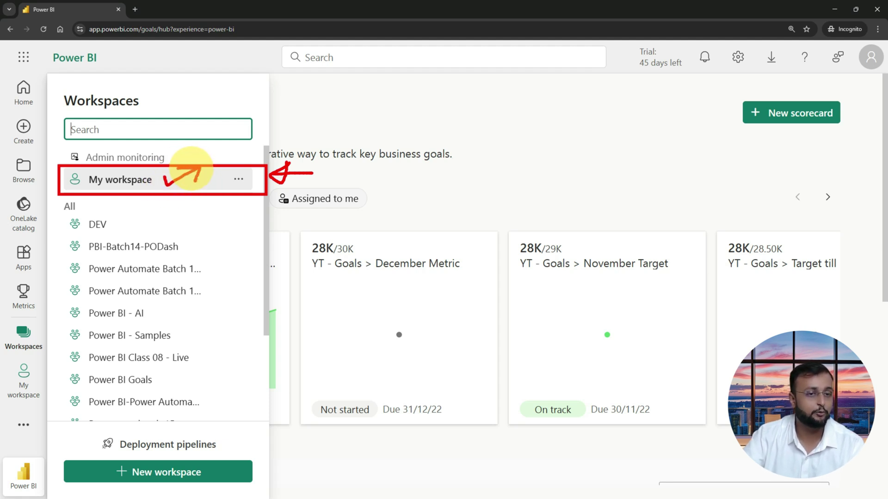
key(Escape)
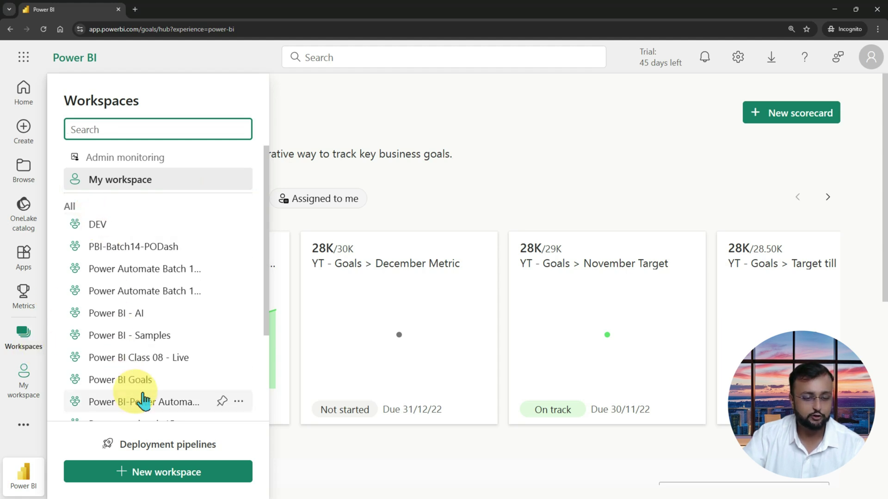
mouse_move(52, 447)
mouse_down()
mouse_move(88, 470)
mouse_move(258, 495)
mouse_up()
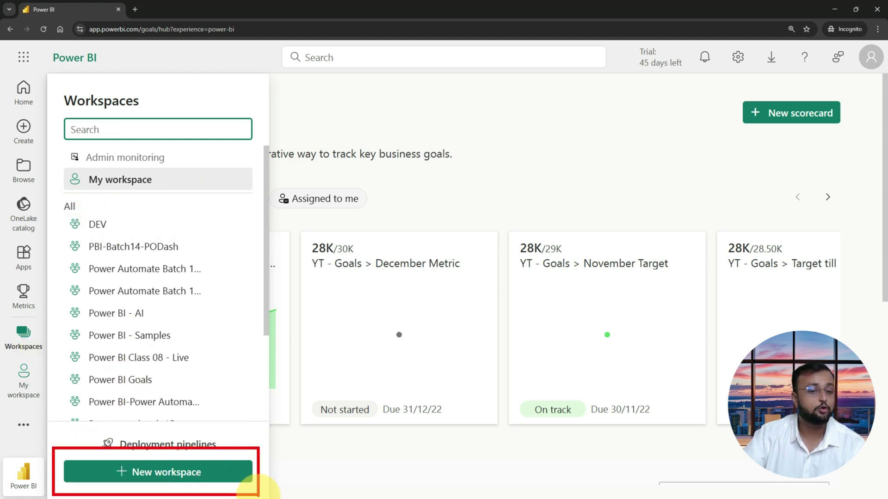
drag(255, 325, 205, 441)
mouse_move(198, 409)
mouse_down()
mouse_move(199, 446)
mouse_move(236, 427)
mouse_up()
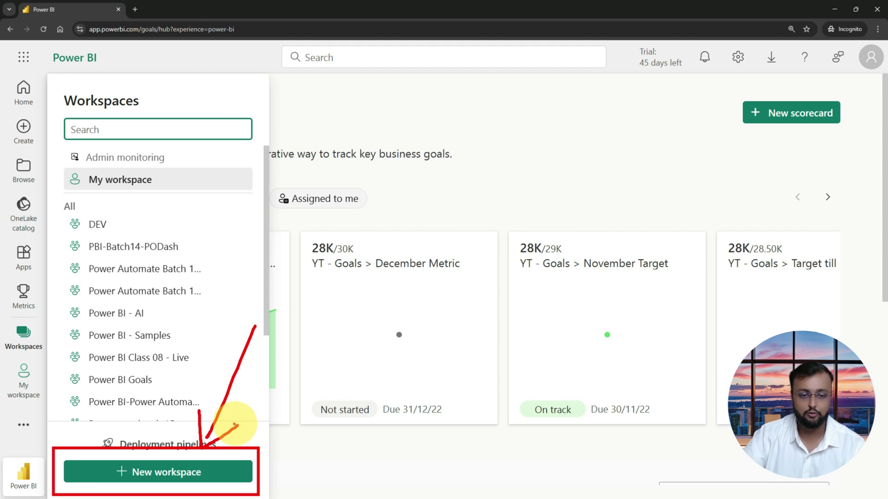
drag(196, 410, 238, 426)
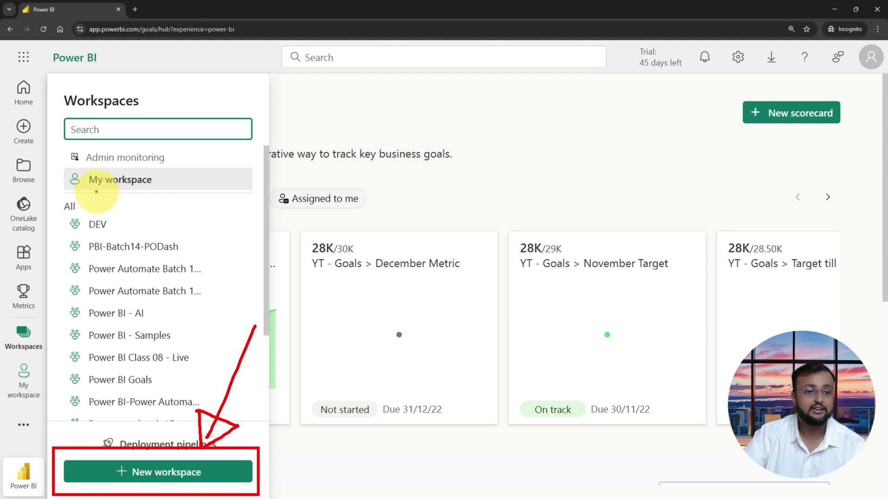
mouse_move(68, 189)
mouse_down()
mouse_move(155, 183)
mouse_move(112, 170)
mouse_move(79, 174)
mouse_move(74, 191)
mouse_move(100, 196)
mouse_up()
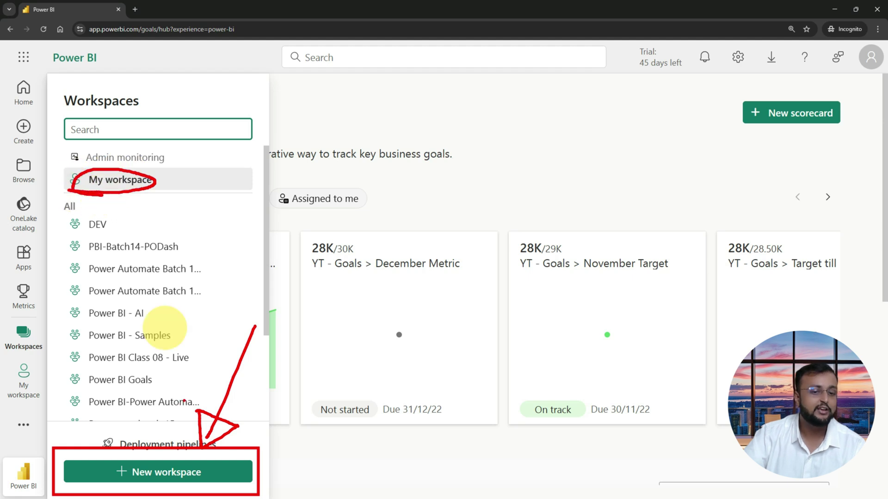
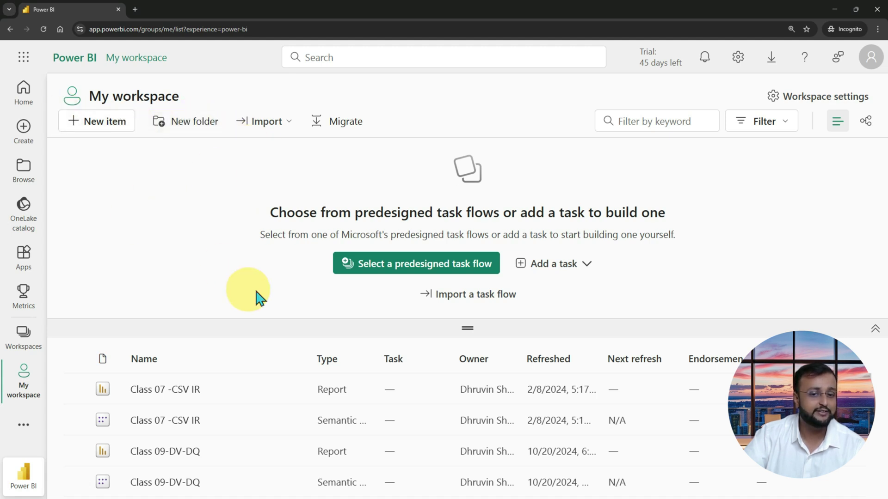
scroll(385, 394, down, 5)
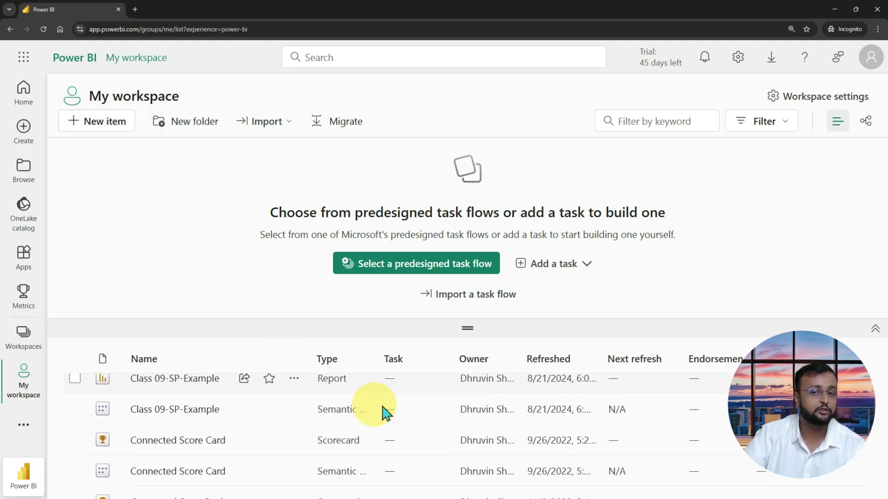
scroll(384, 413, down, 1)
scroll(382, 413, down, 10)
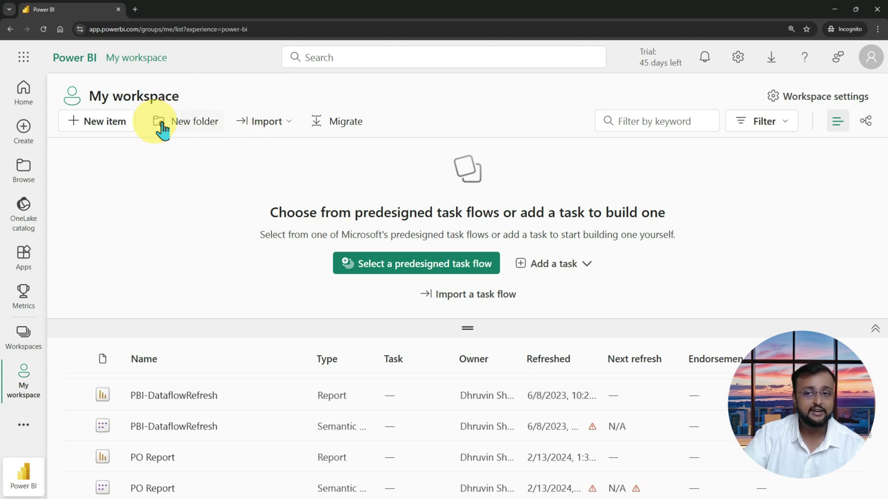
click(125, 121)
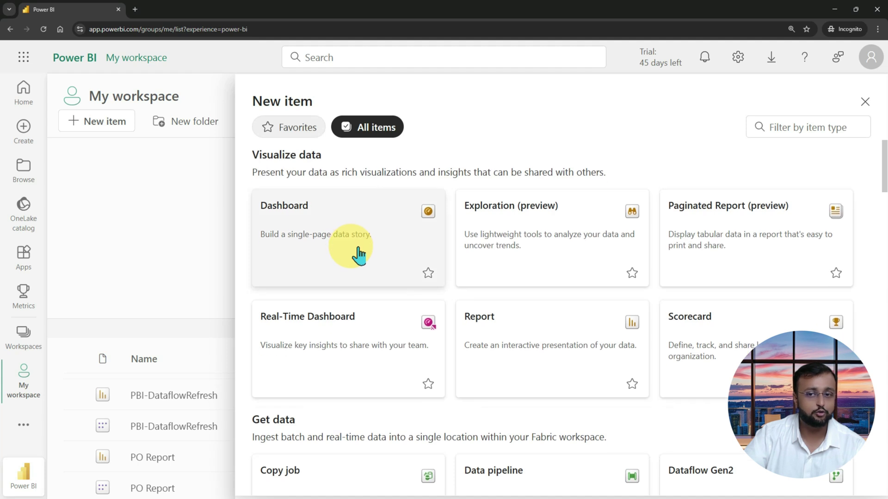
scroll(360, 254, down, 1)
scroll(359, 254, up, 1)
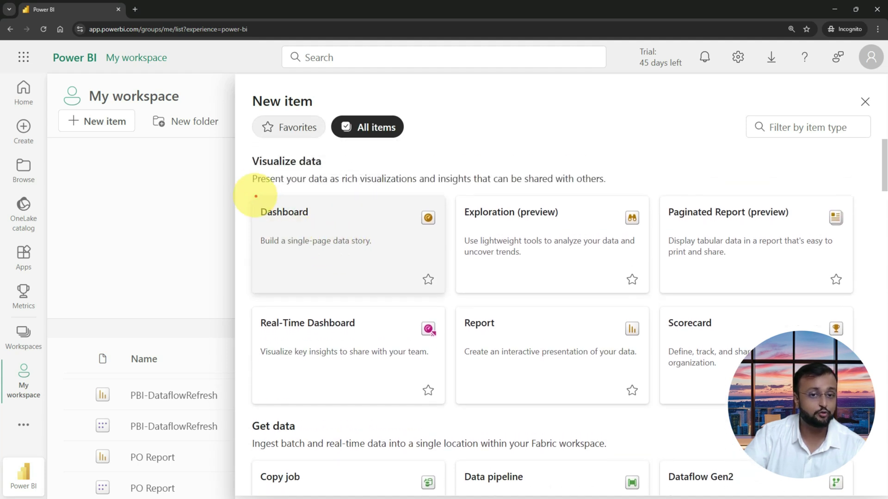
mouse_move(243, 187)
mouse_down()
mouse_move(311, 196)
mouse_move(669, 386)
mouse_move(839, 405)
mouse_move(864, 421)
mouse_up()
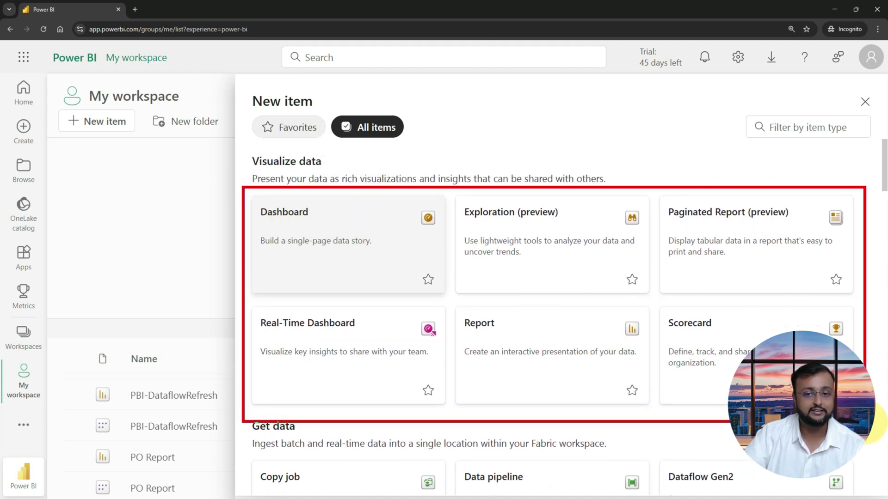
drag(263, 258, 316, 234)
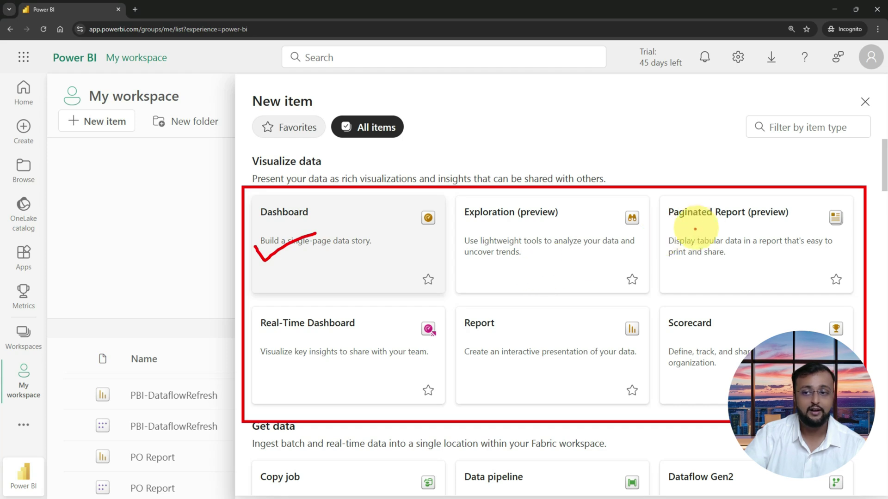
drag(694, 230, 750, 225)
drag(304, 351, 411, 311)
drag(488, 351, 576, 306)
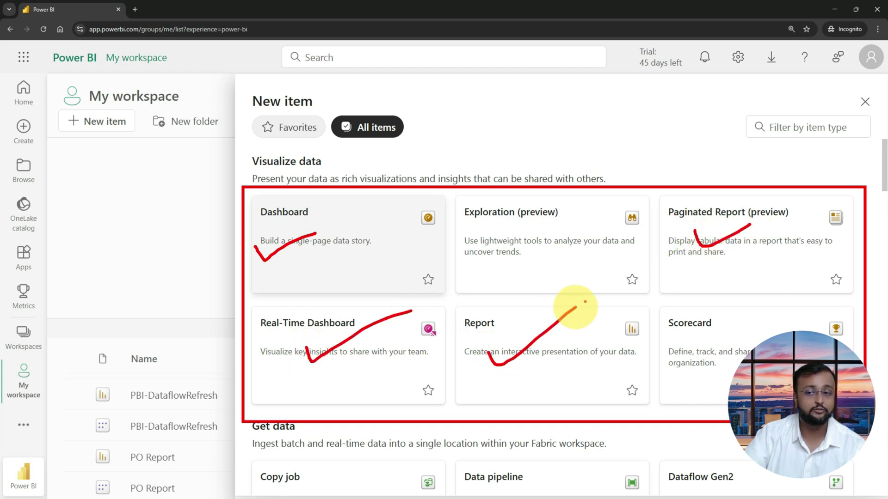
drag(690, 352, 741, 324)
key(Escape)
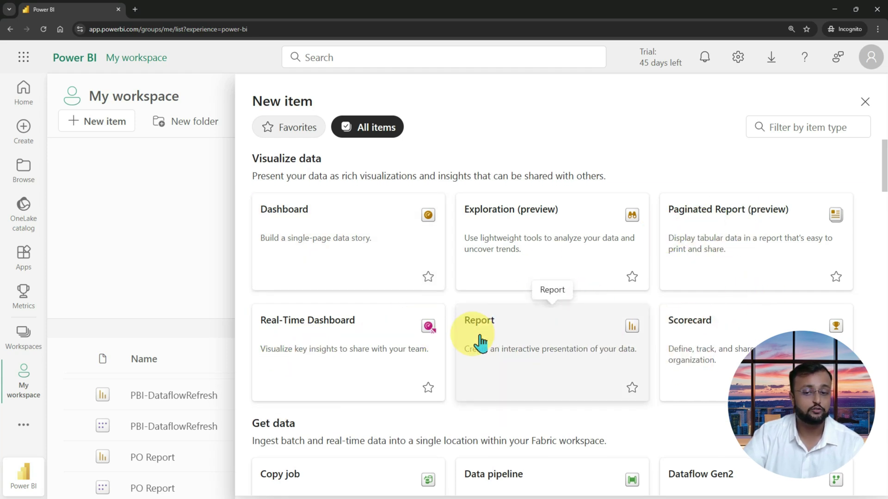
scroll(478, 341, down, 9)
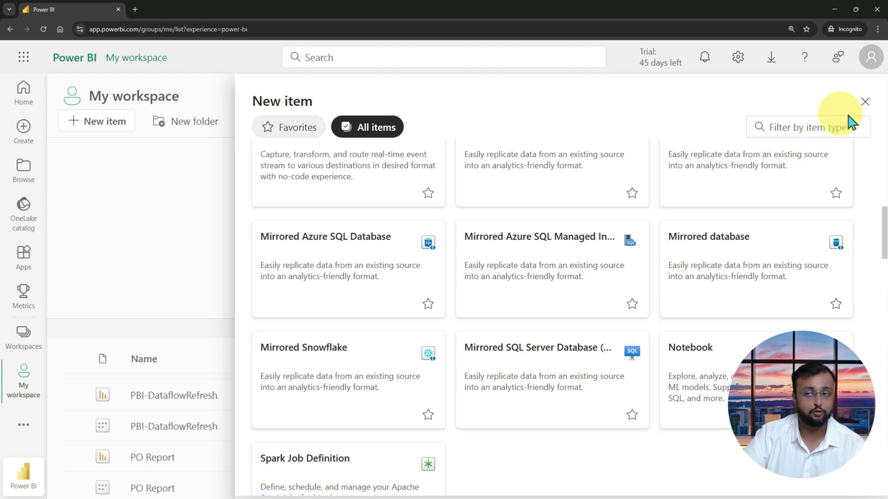
click(864, 102)
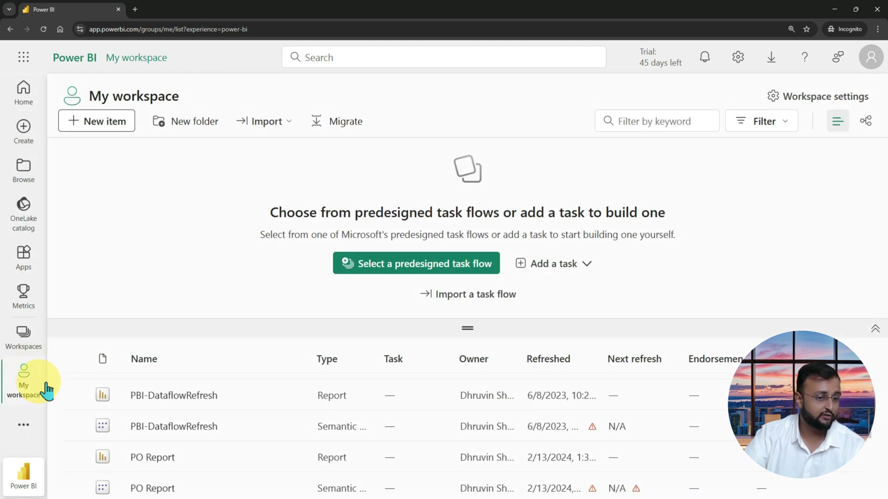
Step: Go to the Monitor hub from the More flyout and highlight its page description
click(38, 434)
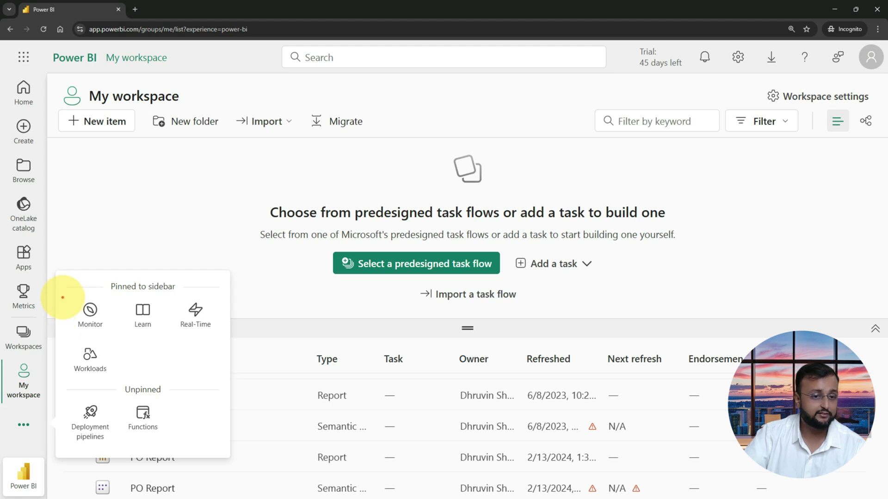
drag(62, 295, 225, 383)
drag(84, 333, 101, 332)
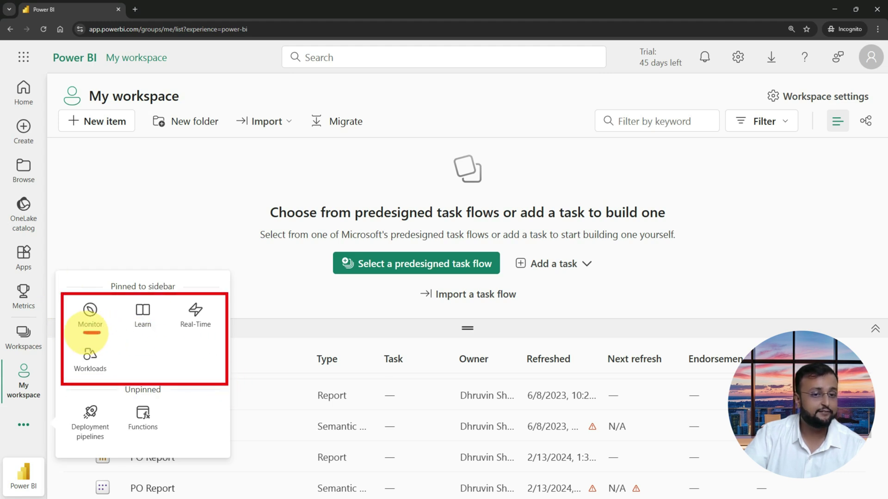
click(92, 318)
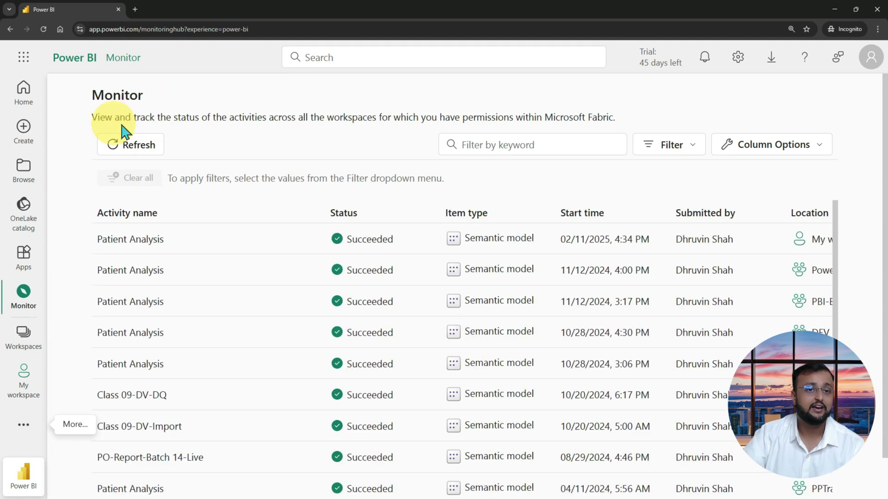
mouse_move(83, 82)
mouse_down()
mouse_move(432, 121)
mouse_move(644, 117)
mouse_move(638, 123)
mouse_move(658, 124)
mouse_up()
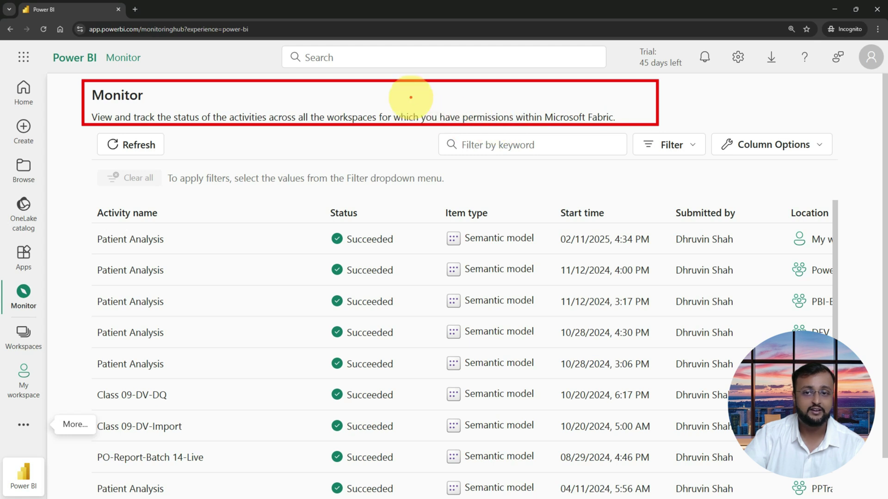
drag(410, 98, 435, 91)
key(Escape)
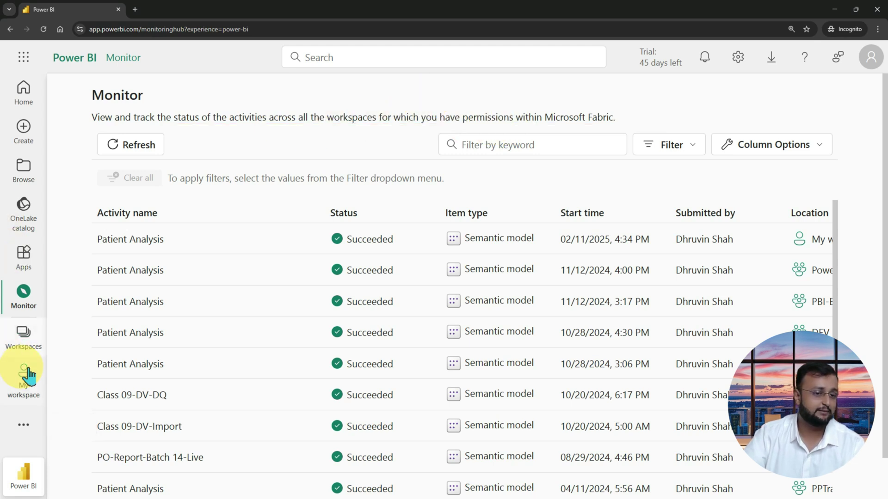
Step: Go to the Real-Time hub's All data streams page from the More flyout
click(35, 346)
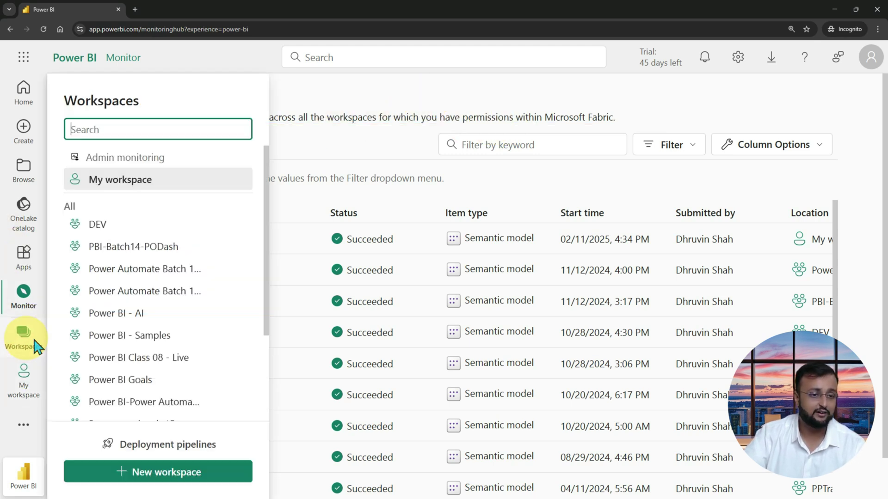
click(28, 427)
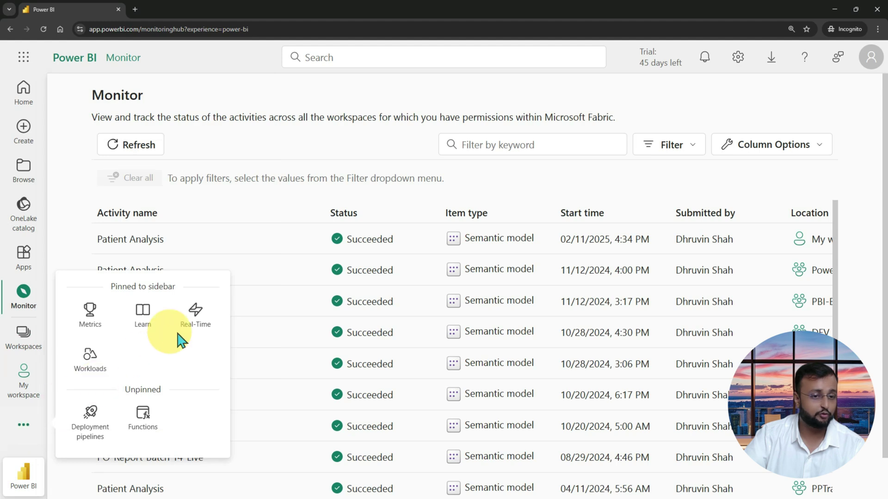
click(205, 326)
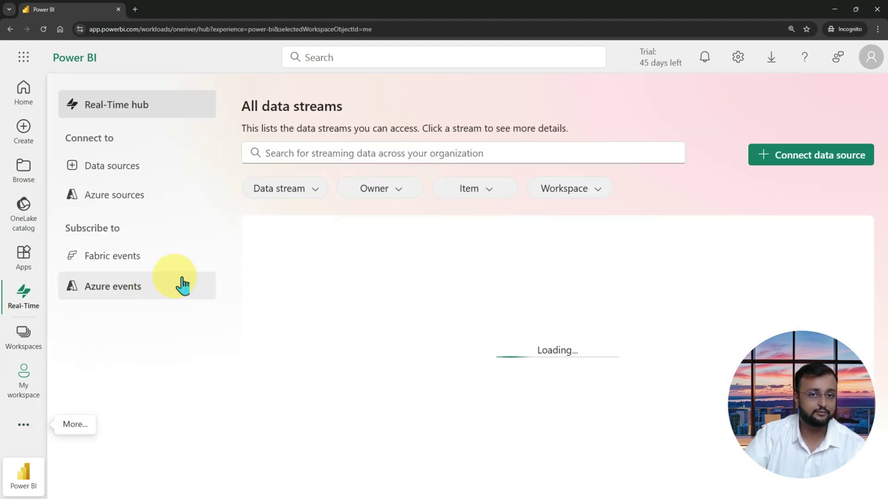
key(ctrl+minus)
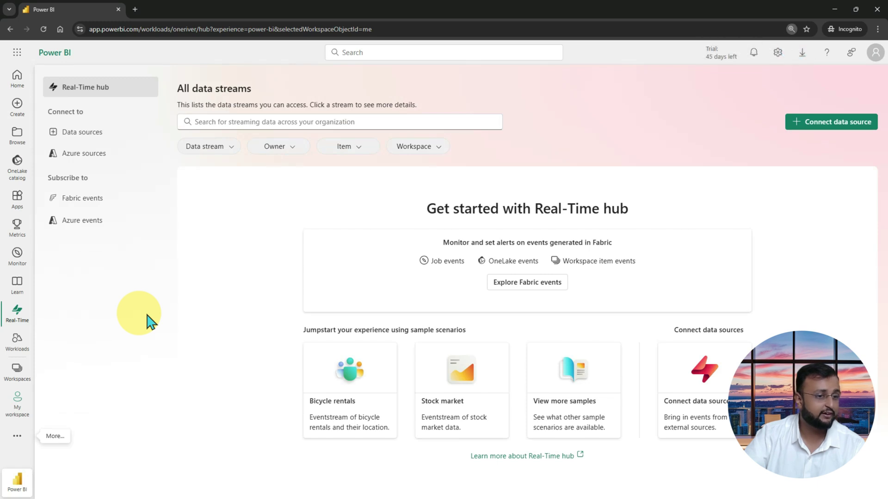
key(ctrl+plus)
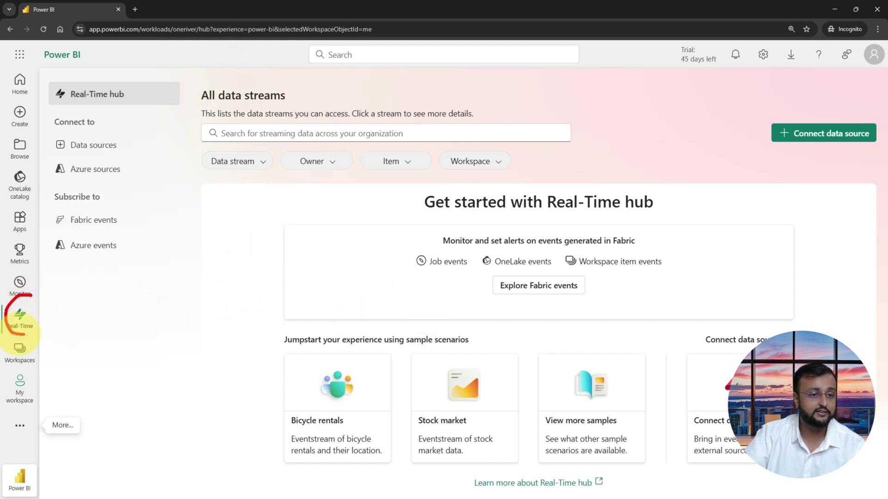
drag(21, 295, 17, 303)
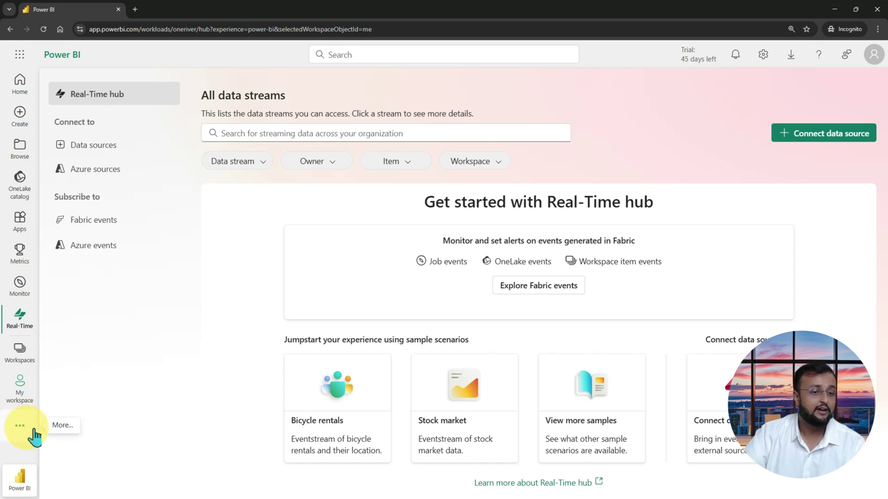
click(21, 426)
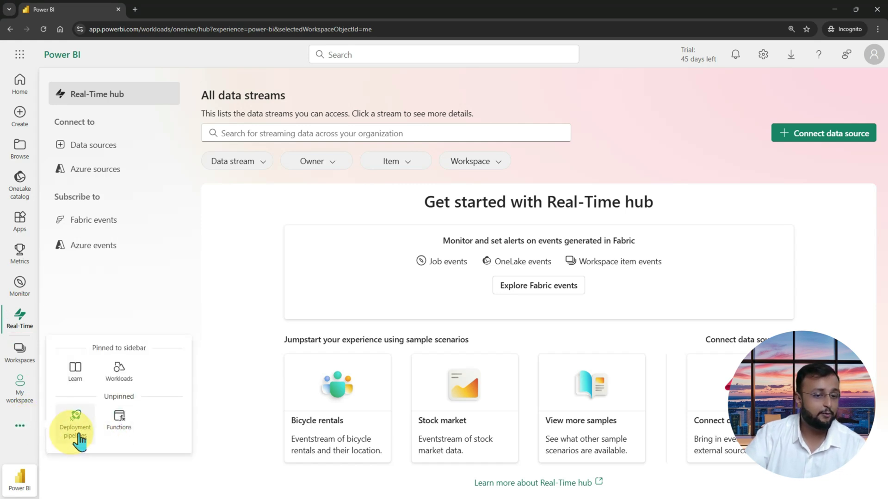
click(177, 265)
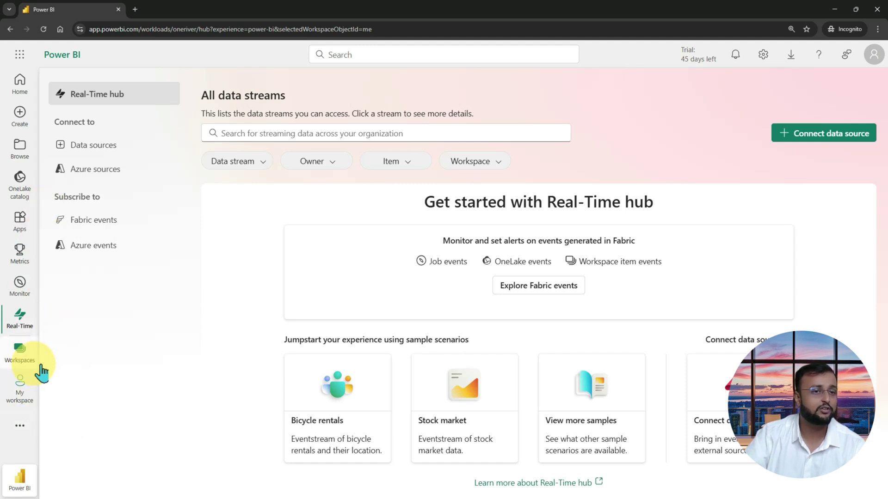
key(ctrl+plus)
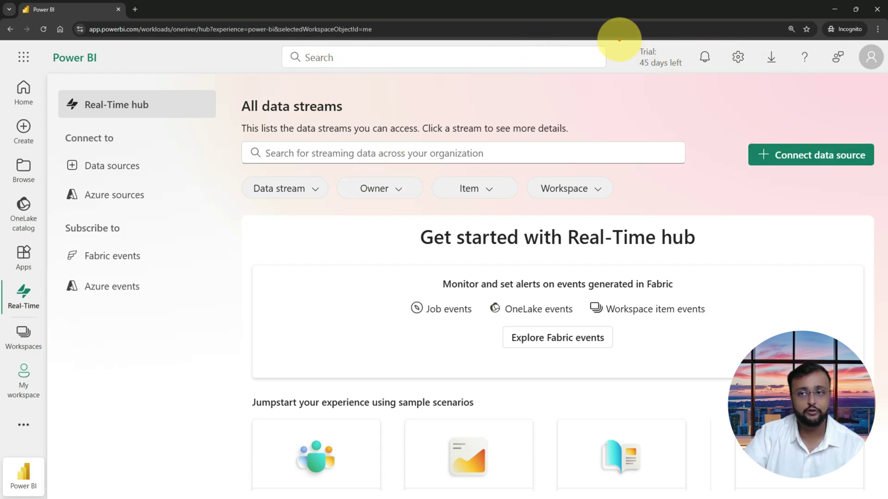
Step: Highlight the 45 trial days remaining in the page header
drag(618, 40, 691, 78)
mouse_move(611, 131)
mouse_down()
mouse_move(652, 91)
mouse_move(670, 87)
mouse_move(658, 117)
mouse_up()
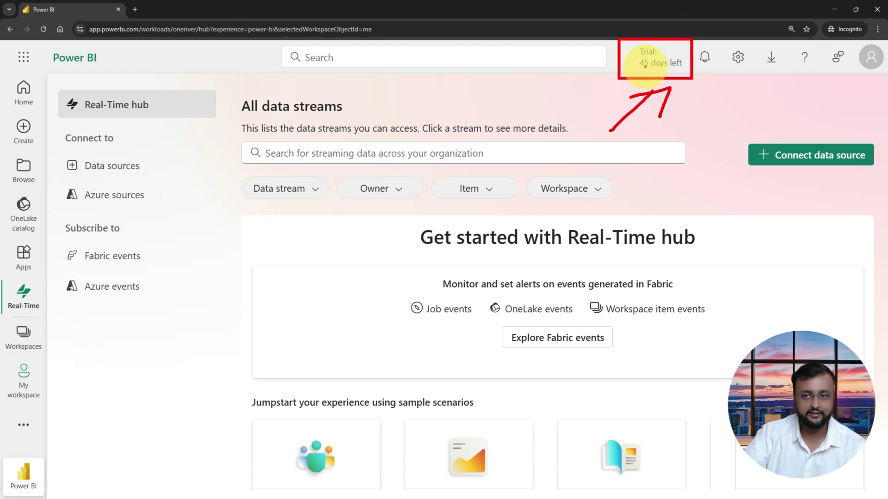
drag(641, 70, 681, 70)
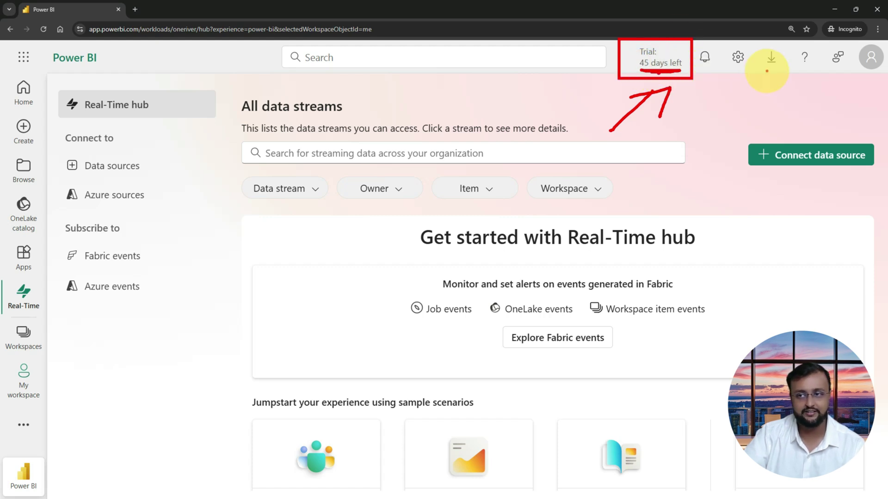
key(Escape)
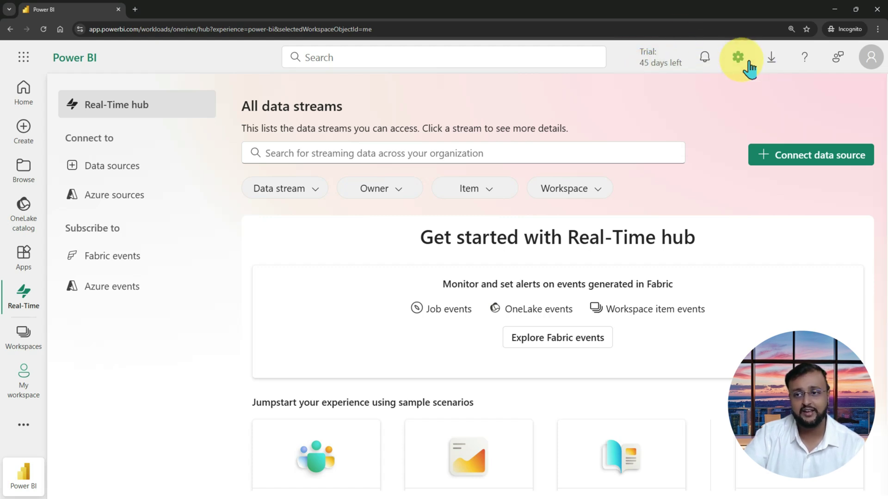
click(740, 60)
click(742, 63)
Step: Check the Free licence type and trial status in the Profile pane, then close it
click(871, 58)
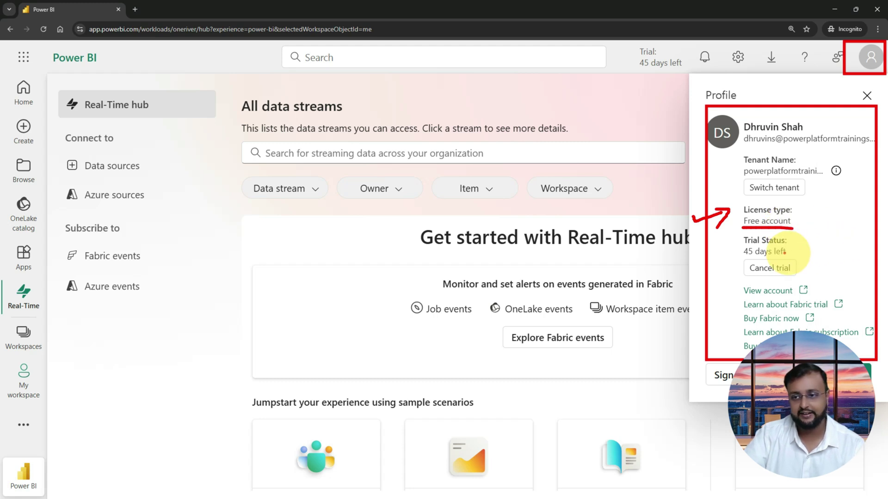
mouse_move(818, 222)
mouse_down()
mouse_move(826, 260)
mouse_move(793, 263)
mouse_up()
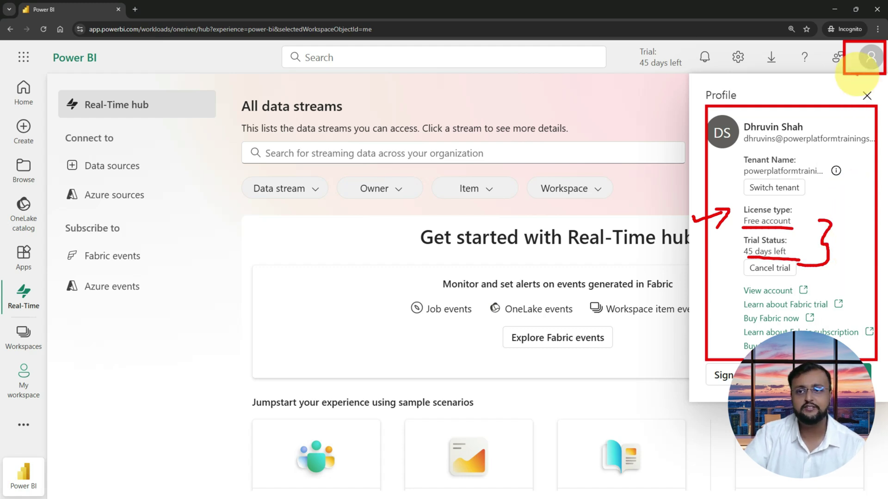
mouse_move(872, 81)
mouse_down()
mouse_move(850, 100)
mouse_move(880, 109)
mouse_up()
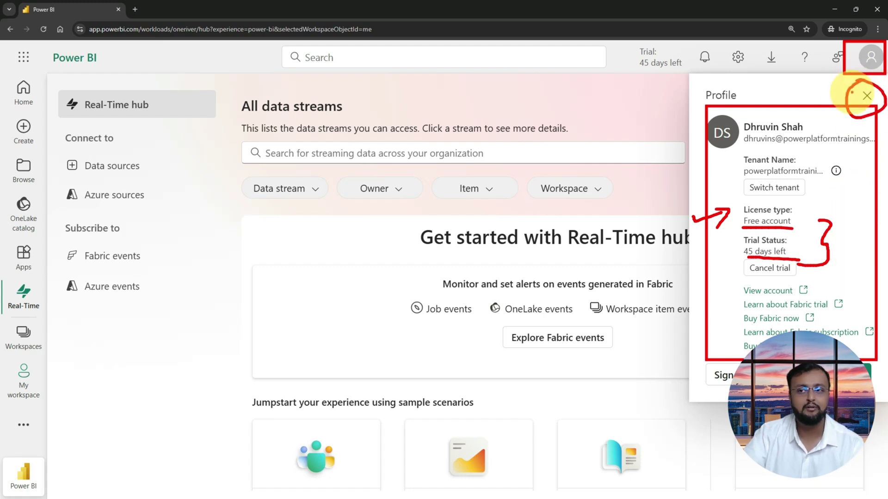
key(Escape)
click(868, 97)
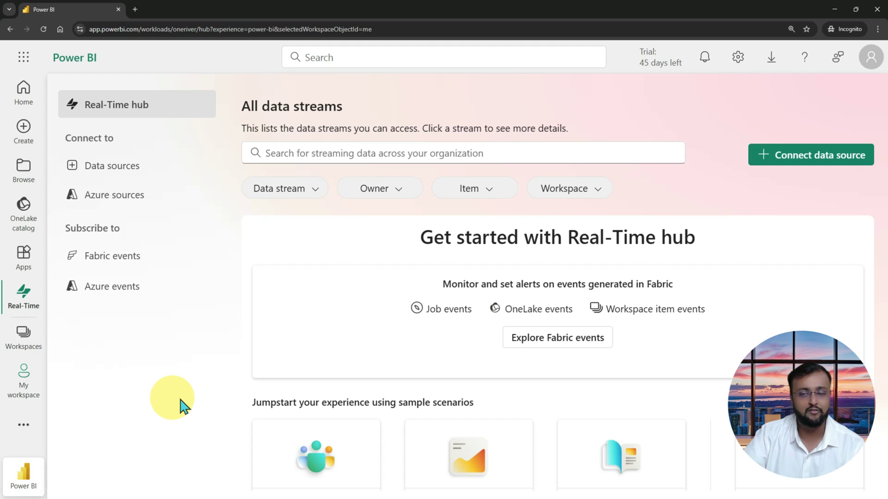
Step: Show My workspace zoomed out, with the task flow hidden so all items show
click(34, 340)
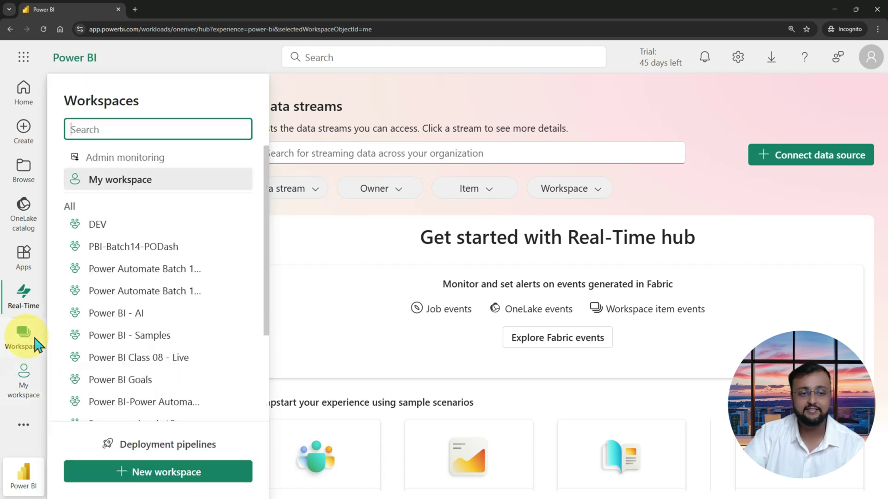
click(143, 179)
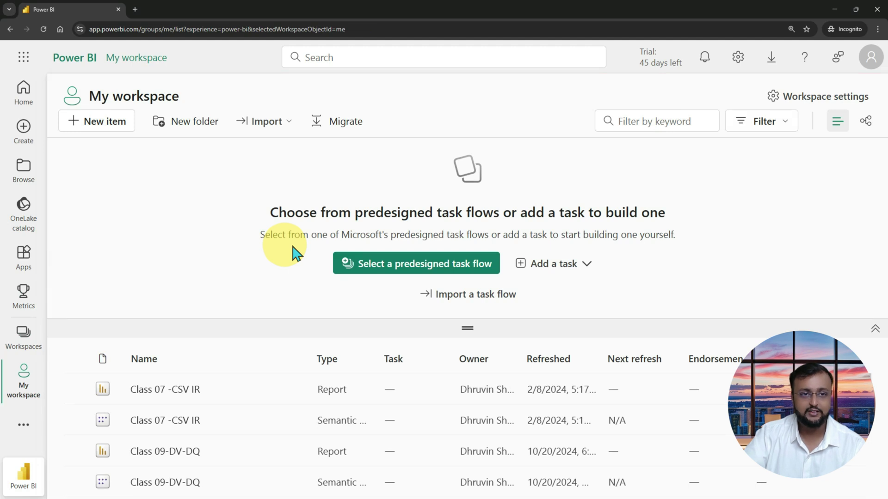
key(ctrl+minus)
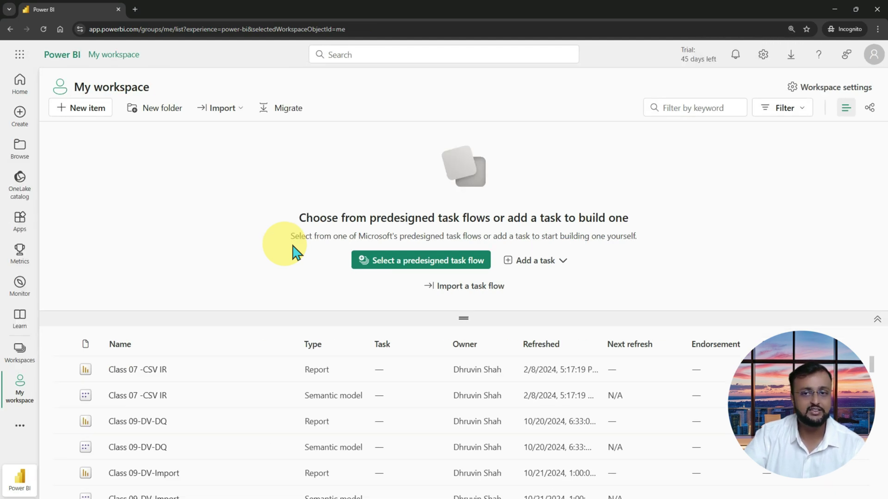
click(877, 319)
Step: Start a new workspace from the Workspaces list
click(19, 351)
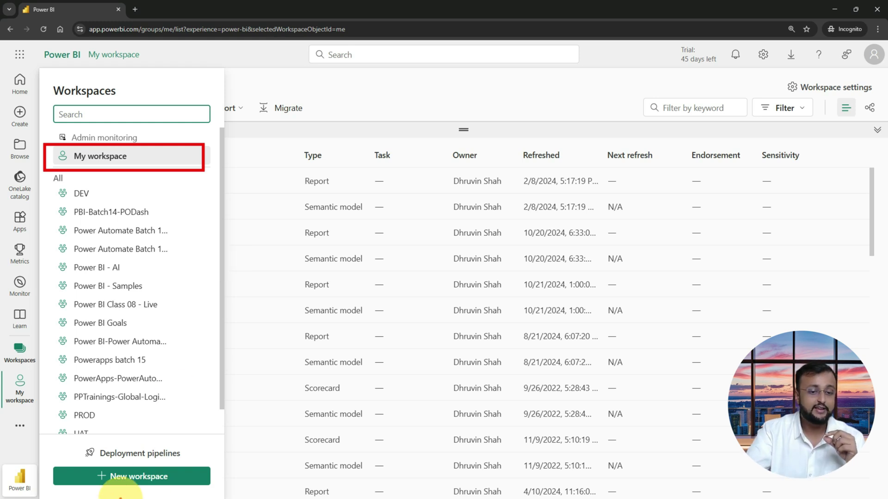
drag(160, 366, 151, 446)
drag(150, 446, 162, 425)
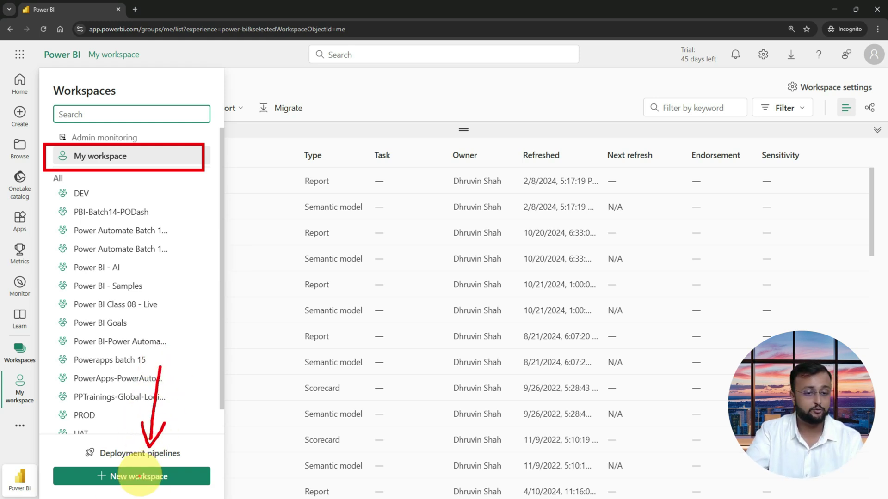
click(131, 476)
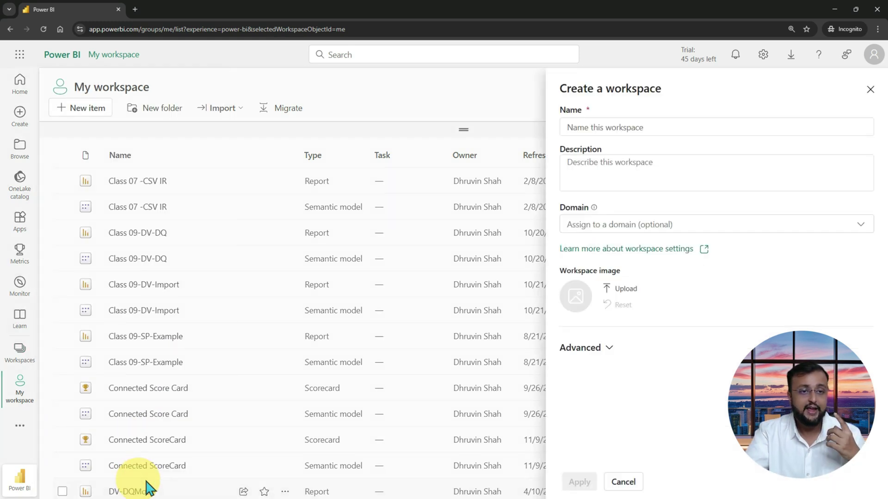
Step: Name the workspace 'Power Platform Trainings - Sales Team' with description 'Sales Teams Power BI Report'
click(693, 130)
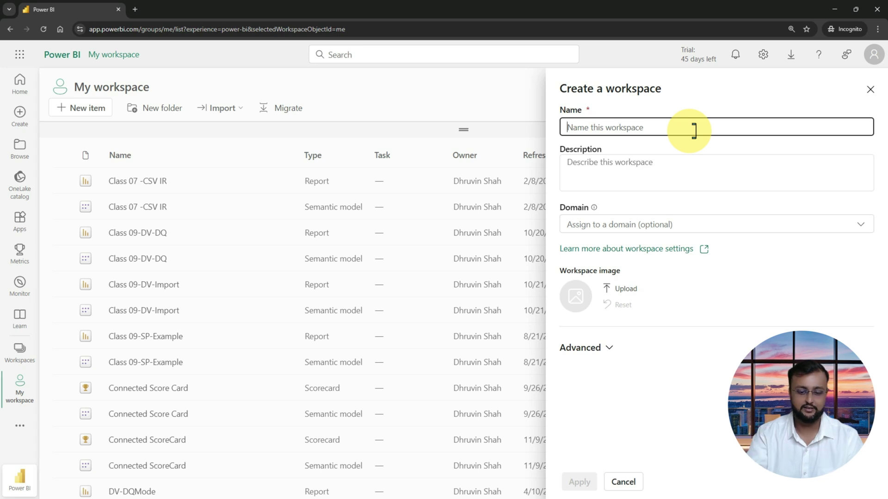
text(Power )
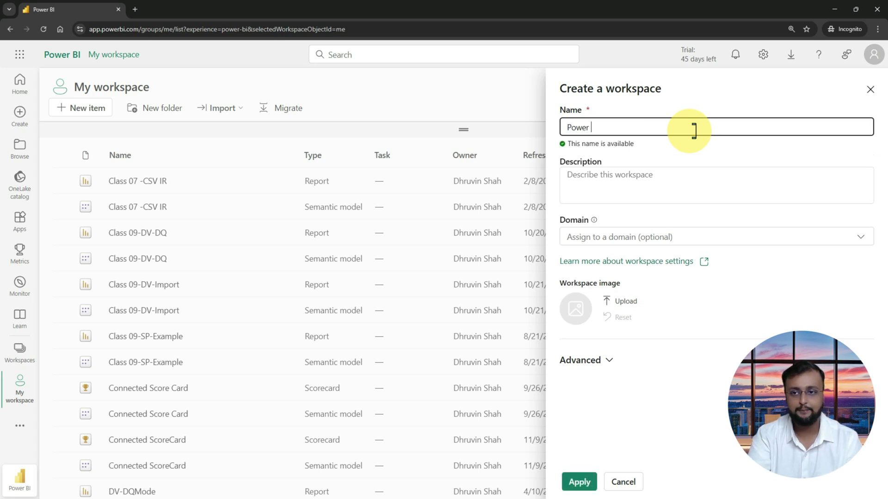
text(Platform)
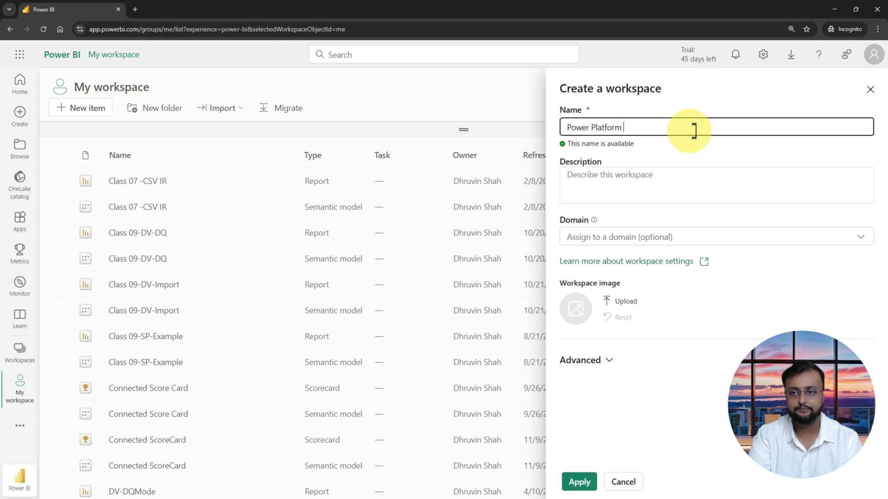
text( Trainings)
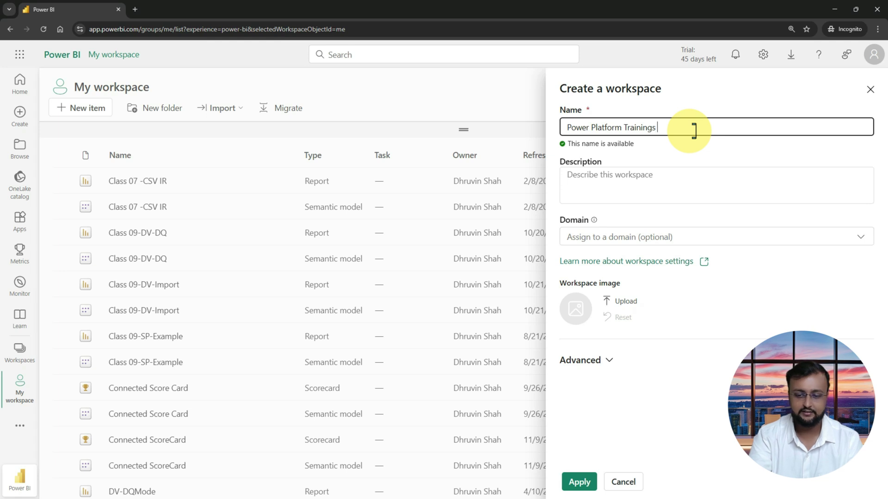
text( - Sales T)
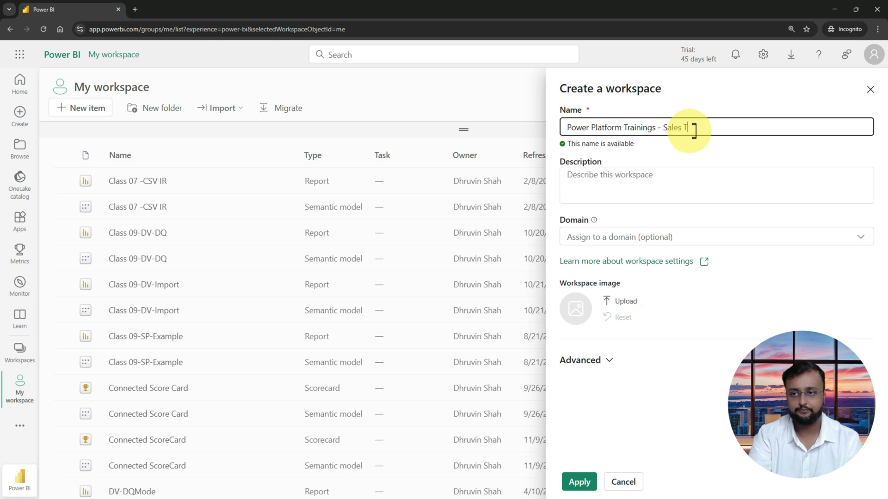
text(eam)
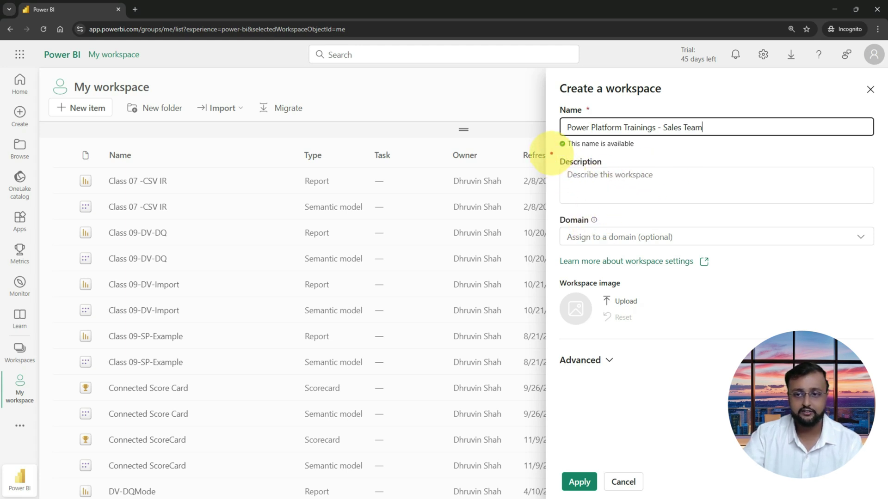
click(659, 182)
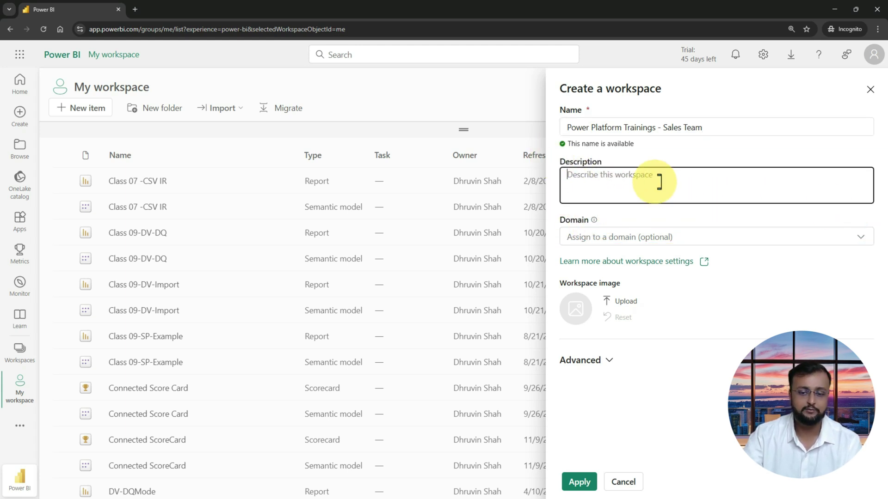
text(Sales )
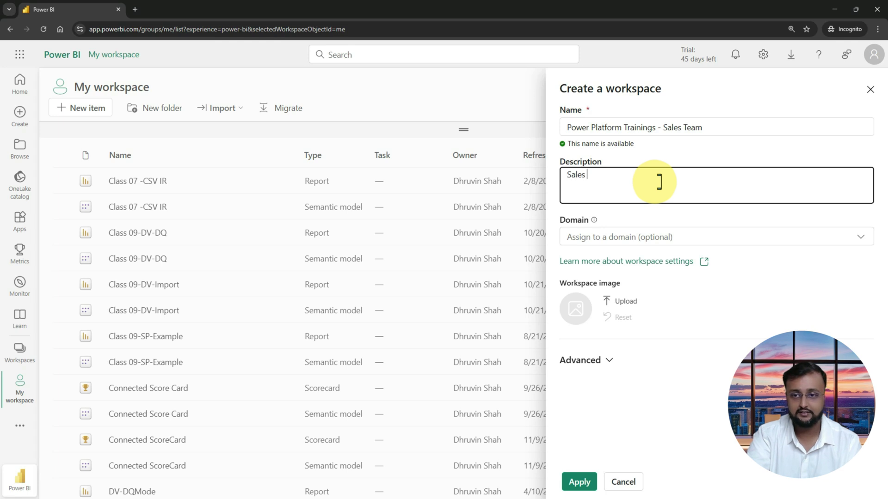
text(Teams P)
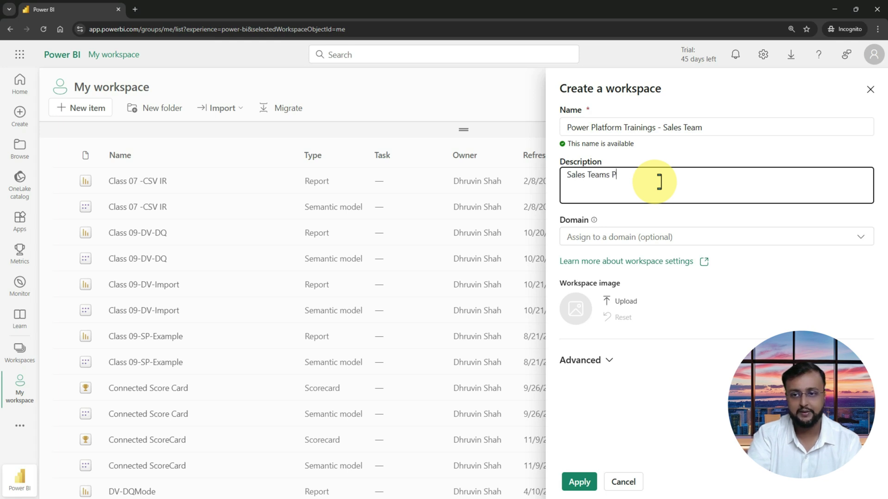
text(ower BI Rep)
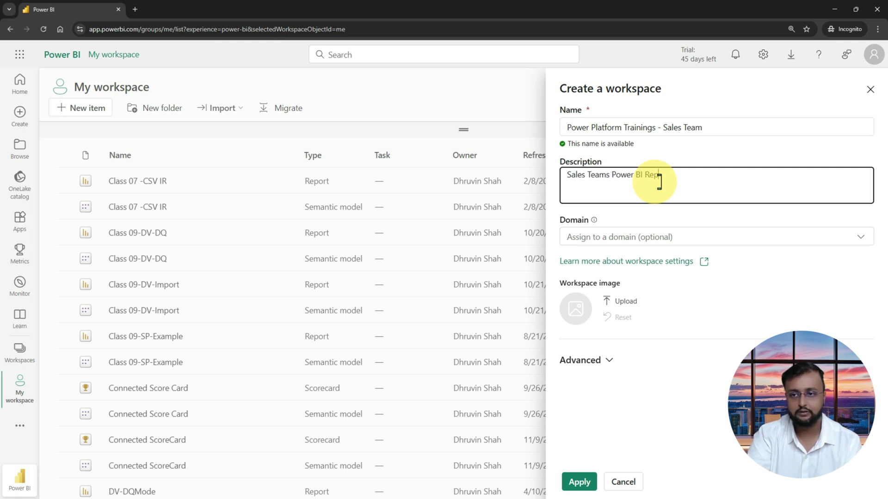
text(ort)
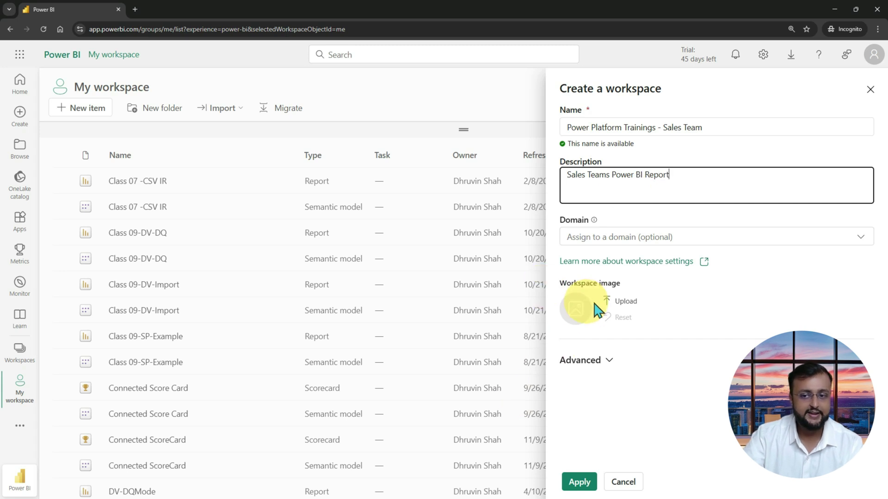
click(589, 304)
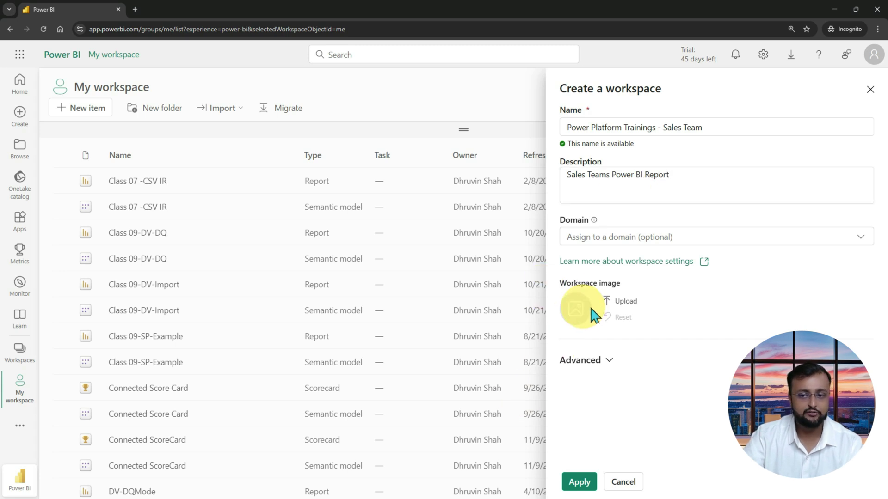
Step: Upload the C2 -Blue image as the workspace image and expand the Advanced settings
click(634, 305)
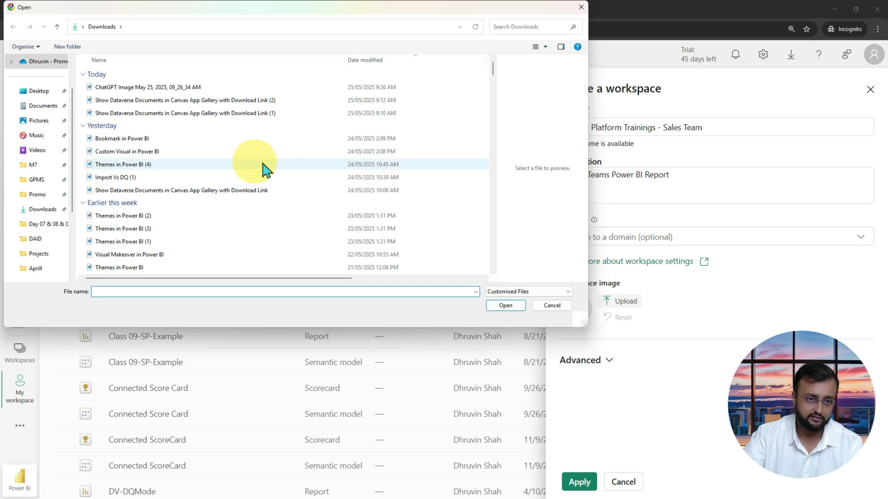
scroll(262, 163, down, 3)
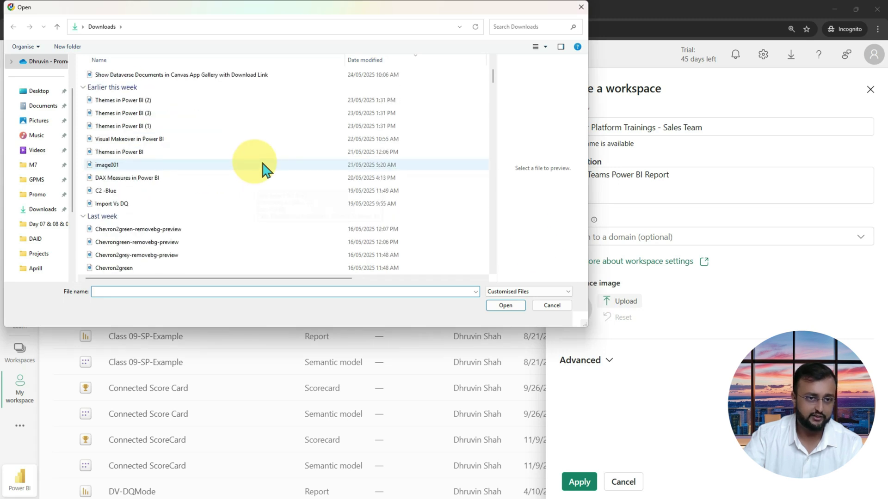
click(163, 230)
click(159, 242)
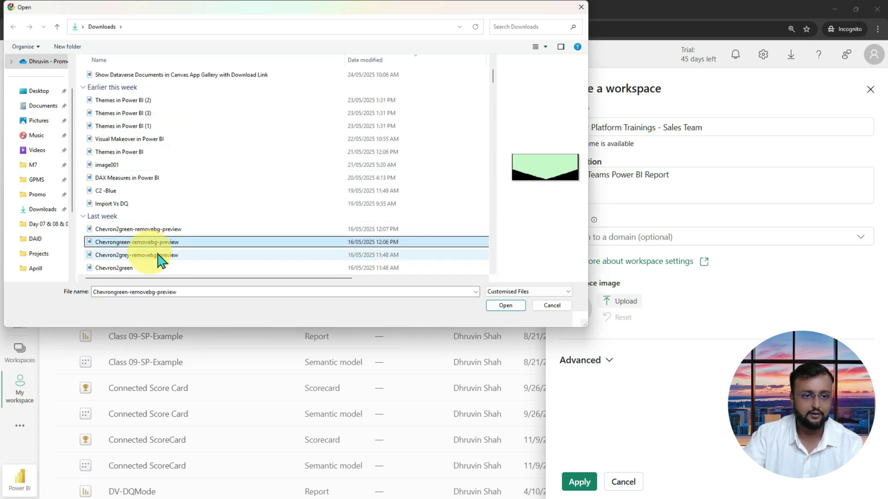
click(158, 255)
click(146, 193)
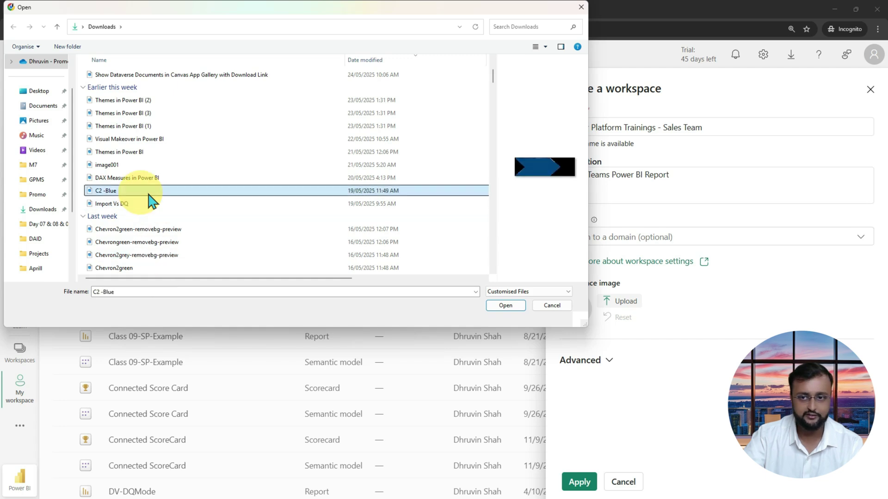
click(517, 307)
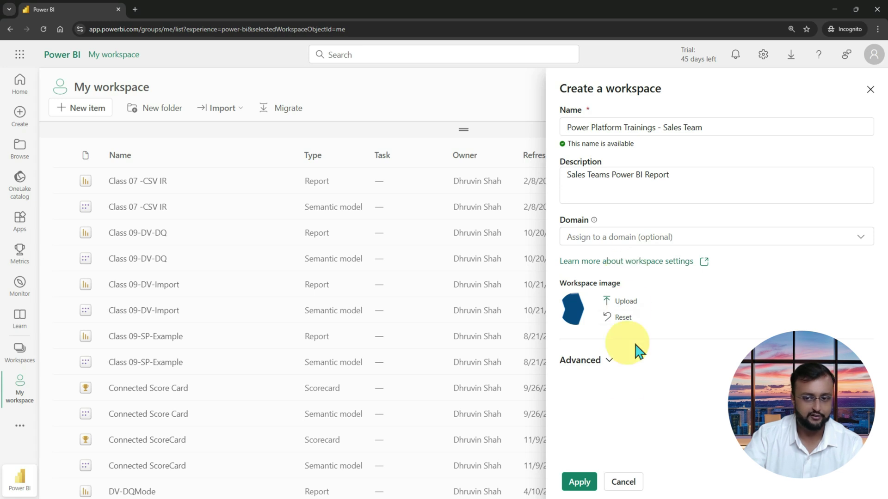
click(615, 363)
Step: Review the workspace contact in the Advanced settings
scroll(687, 374, down, 2)
scroll(688, 386, down, 3)
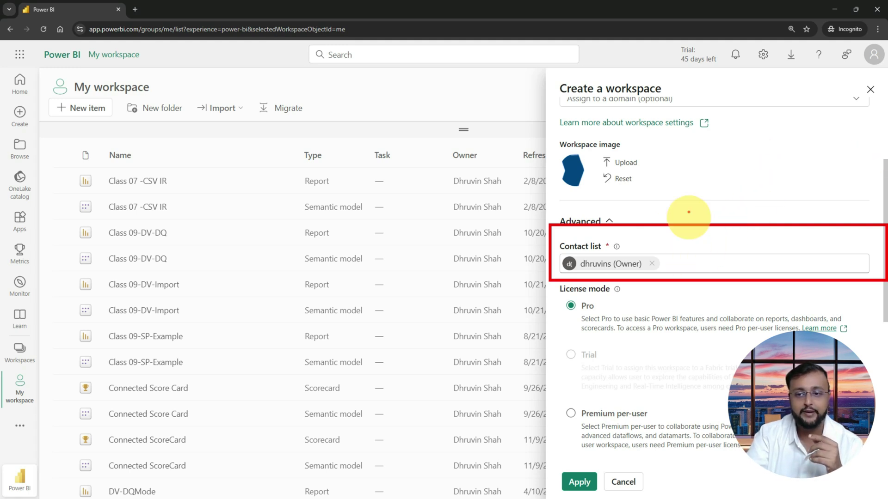
mouse_move(712, 234)
mouse_down()
mouse_move(725, 254)
mouse_move(709, 274)
mouse_move(731, 249)
mouse_move(780, 249)
mouse_move(734, 242)
mouse_move(748, 260)
mouse_move(742, 237)
mouse_up()
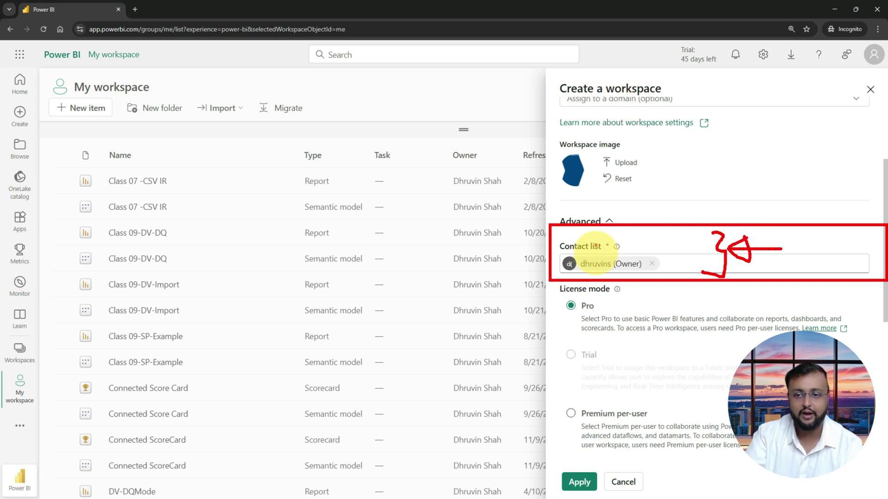
drag(575, 274, 650, 277)
key(Escape)
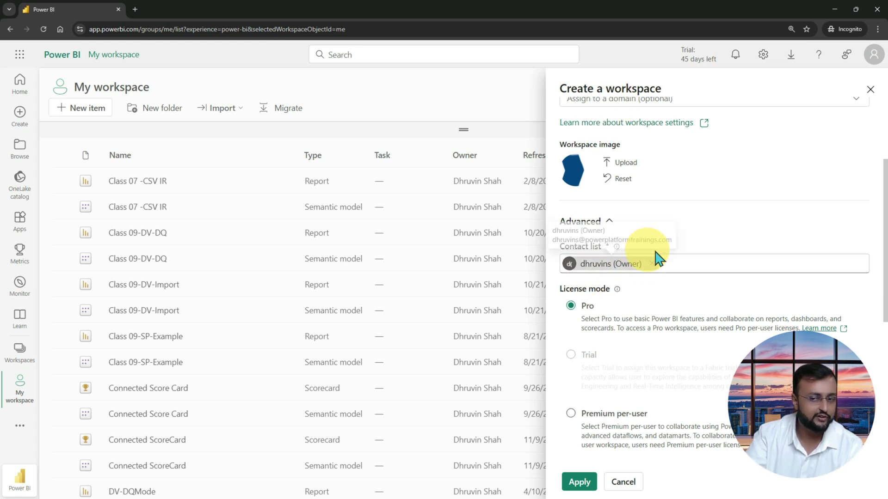
Step: Keep License mode on Pro and apply to create the workspace
scroll(654, 254, down, 2)
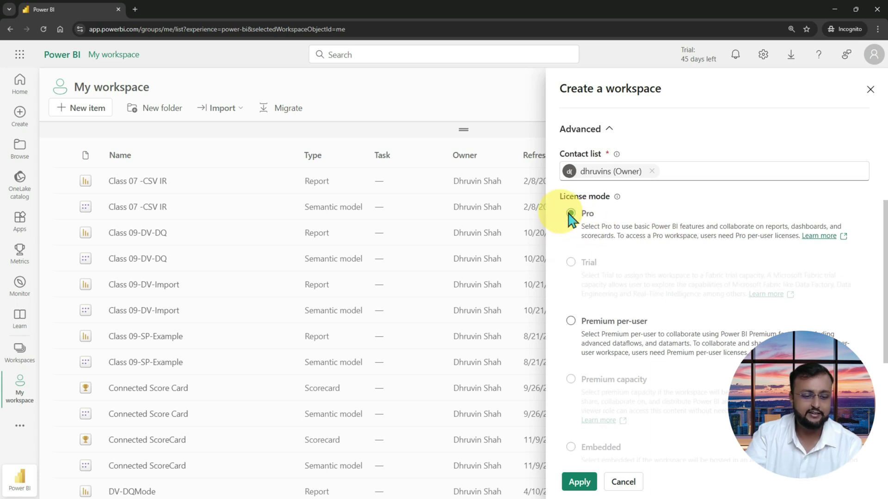
mouse_move(553, 187)
mouse_down()
mouse_move(772, 337)
mouse_move(819, 392)
mouse_move(878, 370)
mouse_up()
drag(560, 224, 614, 222)
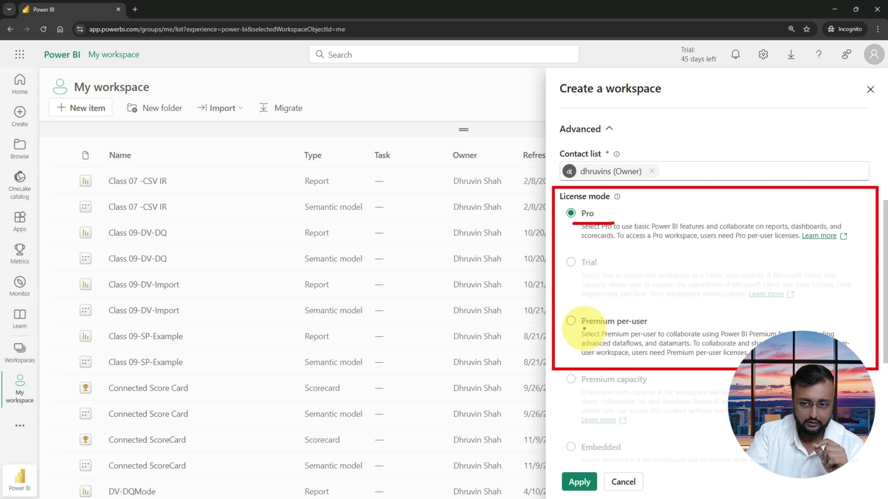
mouse_move(583, 329)
mouse_down()
mouse_move(660, 337)
mouse_move(668, 324)
mouse_move(657, 335)
mouse_up()
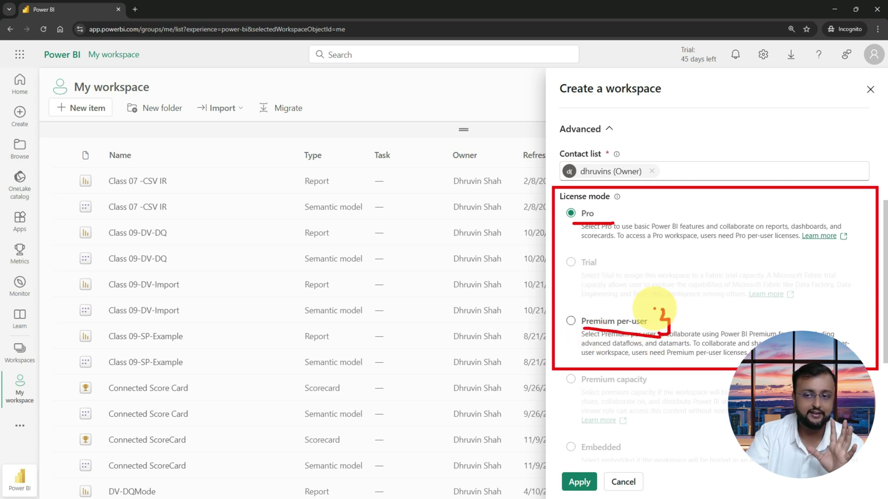
drag(633, 201, 635, 221)
click(630, 214)
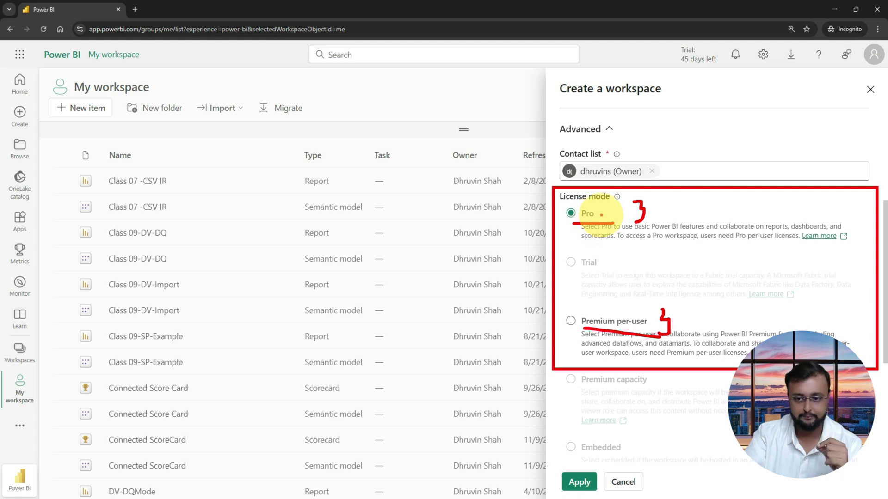
key(Escape)
scroll(654, 317, down, 5)
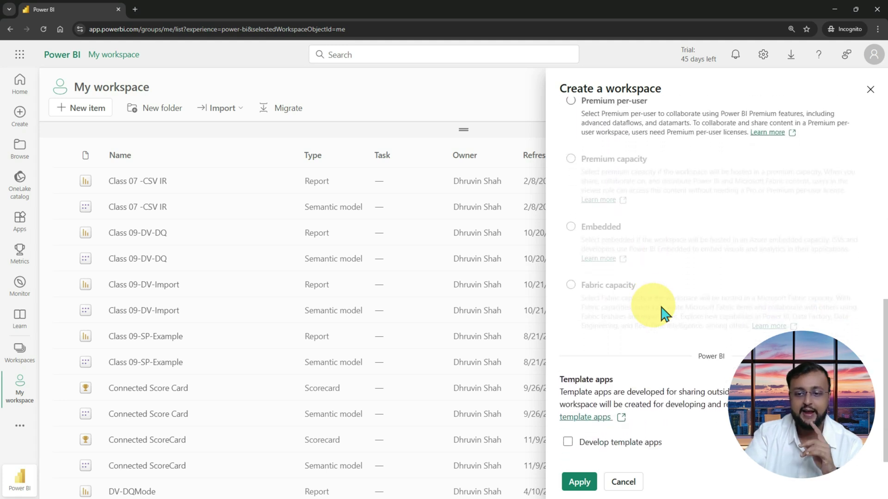
click(579, 481)
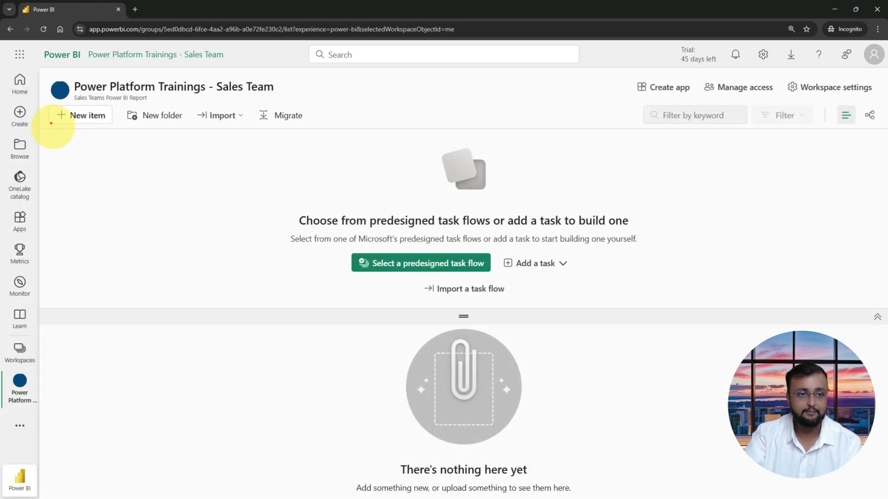
Step: Review the empty workspace page and its 'Sales Teams Power BI Report' description
drag(39, 71, 356, 106)
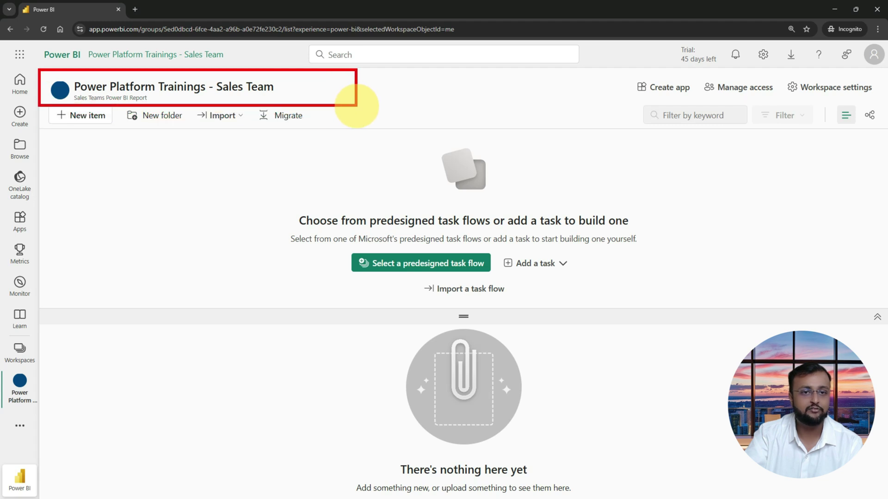
drag(220, 97, 275, 96)
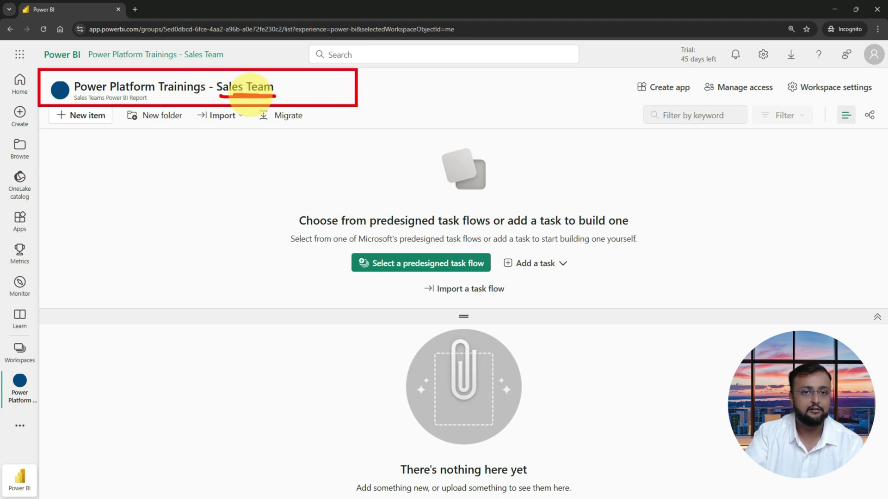
drag(112, 212, 121, 94)
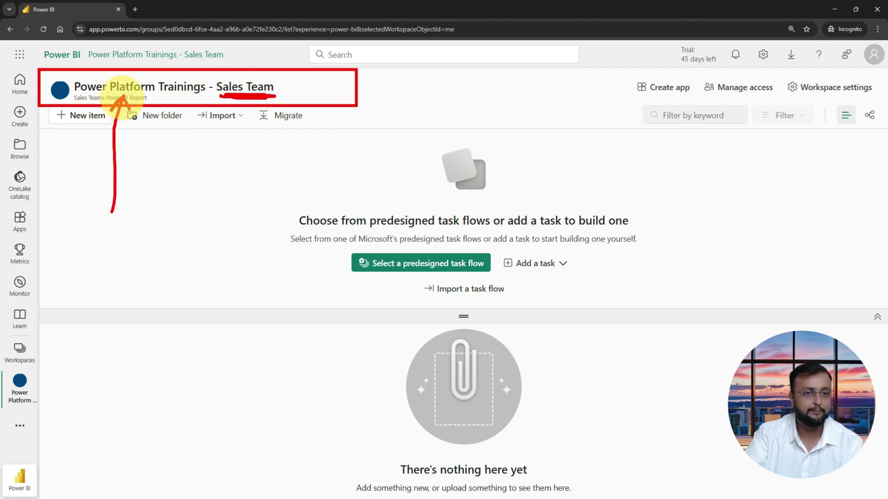
mouse_move(268, 85)
mouse_down()
mouse_move(217, 77)
mouse_move(263, 111)
mouse_move(278, 72)
mouse_up()
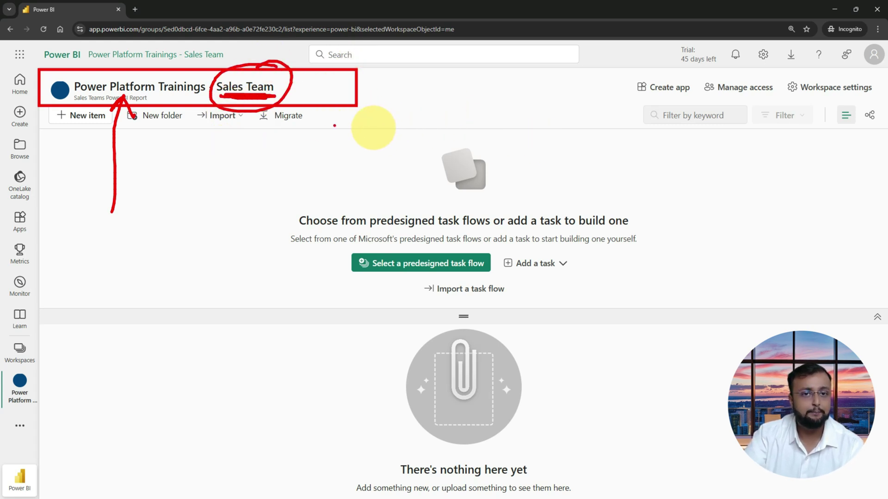
drag(705, 97, 768, 92)
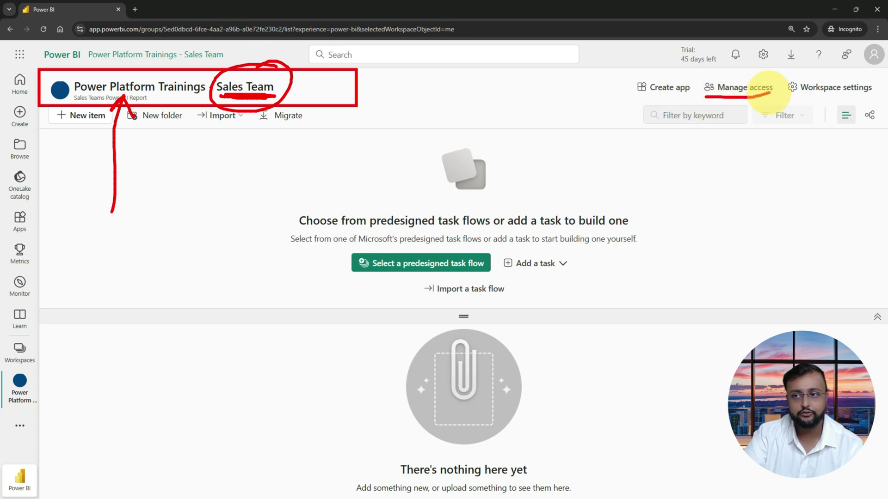
key(Escape)
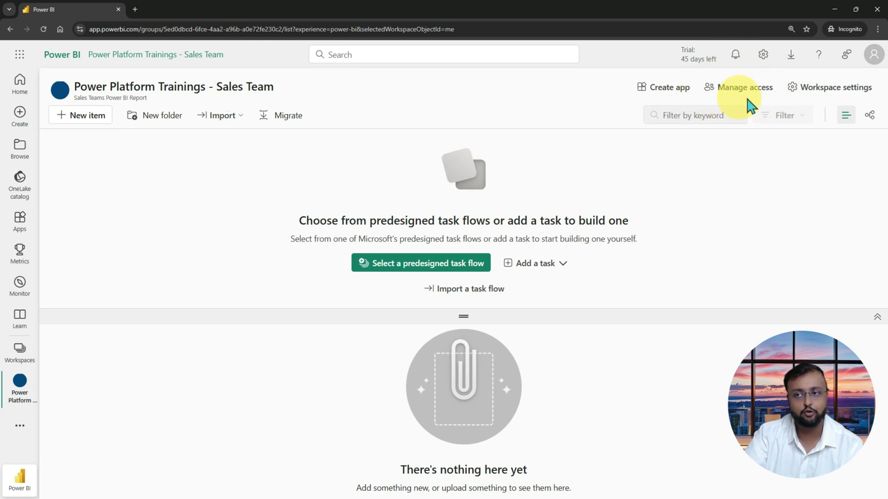
Step: From Manage access, search for and pick a colleague to add to the workspace
click(751, 91)
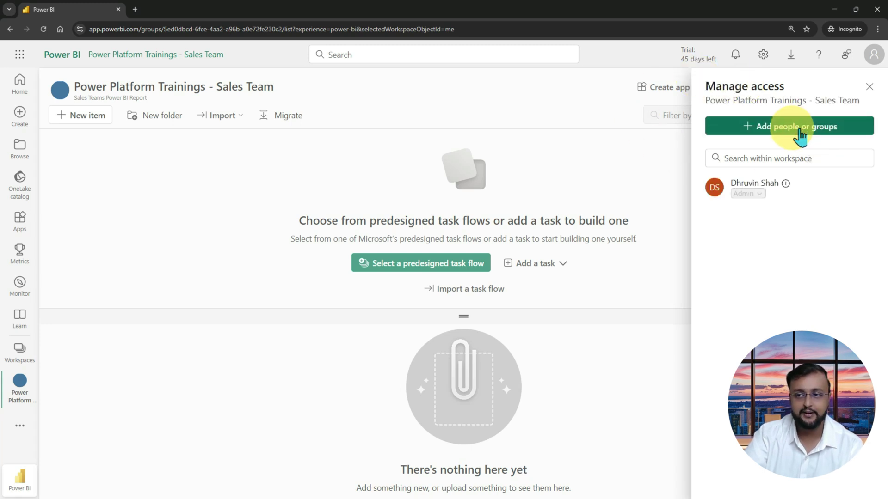
click(799, 132)
click(777, 177)
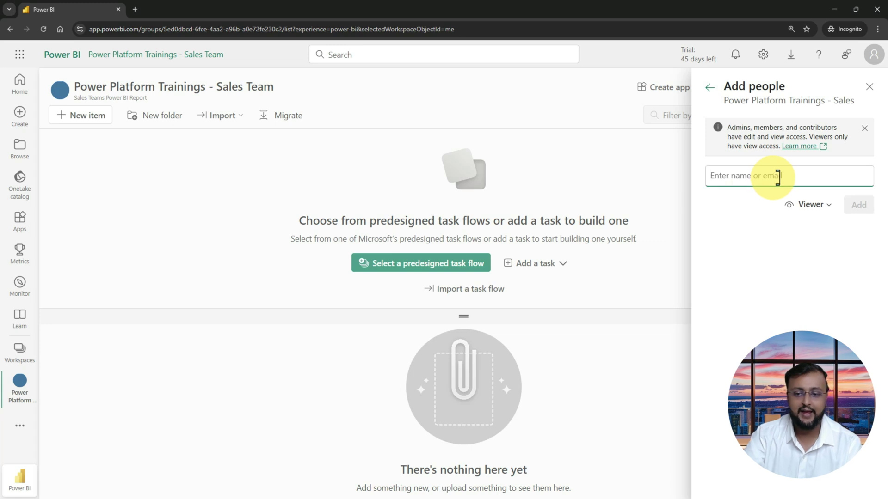
text(shri)
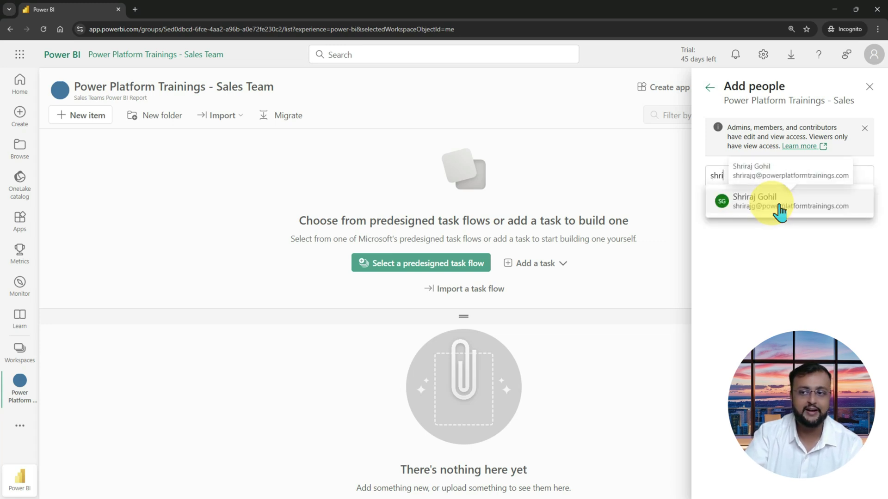
click(779, 208)
click(831, 223)
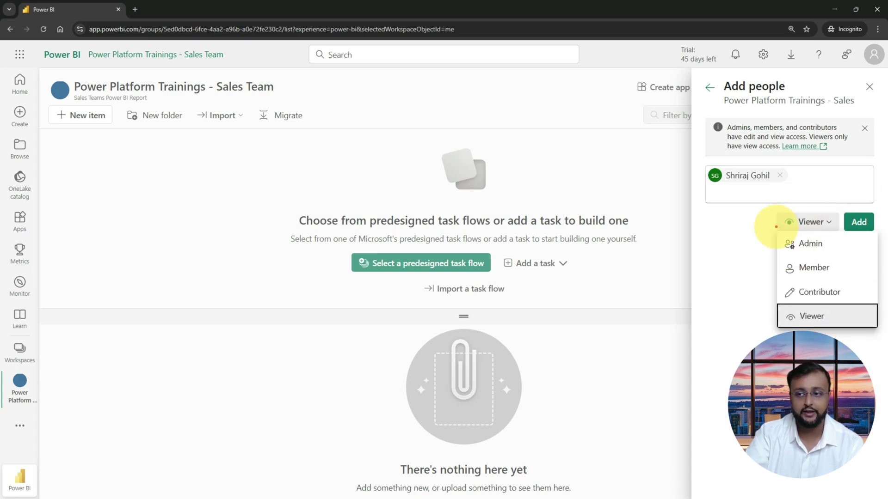
Step: Review the available workspace roles, leaving the colleague on Viewer
mouse_move(774, 200)
mouse_down()
mouse_move(871, 340)
mouse_move(883, 342)
mouse_up()
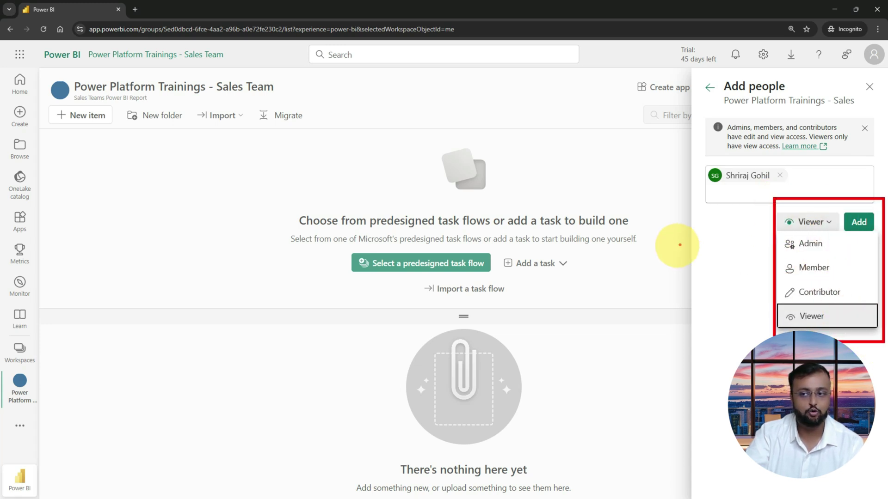
mouse_move(707, 234)
mouse_down()
mouse_move(757, 237)
mouse_move(745, 249)
mouse_up()
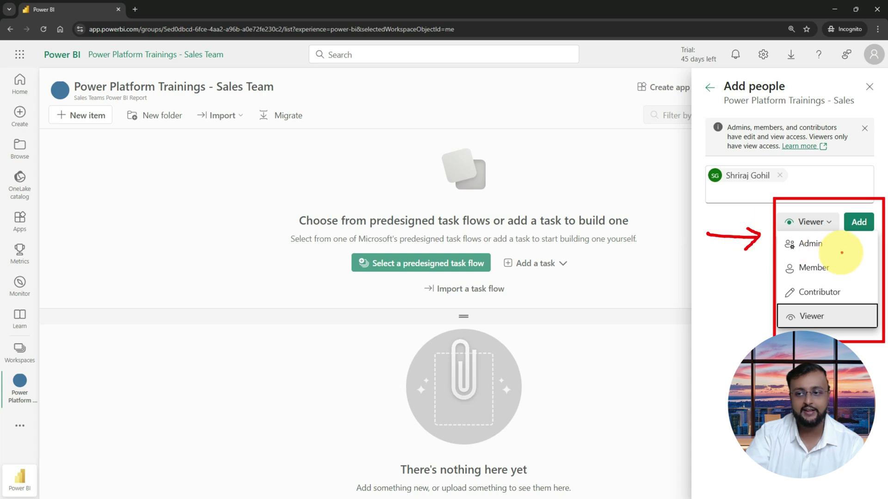
drag(851, 259, 850, 274)
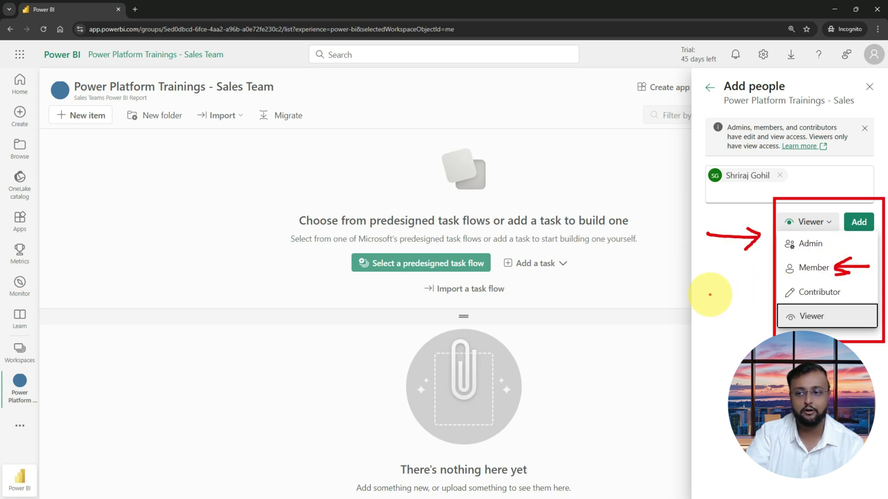
mouse_move(709, 293)
mouse_down()
mouse_move(761, 293)
mouse_move(741, 284)
mouse_move(744, 302)
mouse_up()
drag(886, 318, 842, 318)
drag(856, 309, 860, 327)
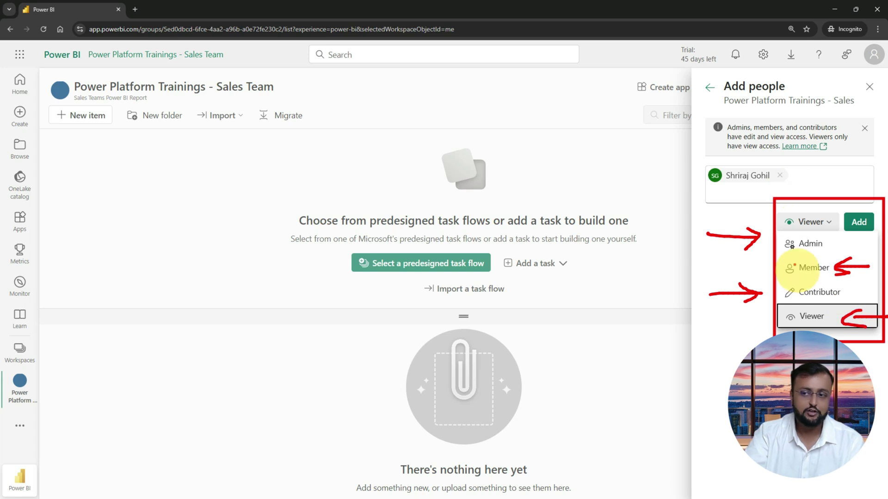
mouse_move(782, 256)
mouse_down()
mouse_move(824, 256)
mouse_move(818, 230)
mouse_move(782, 246)
mouse_up()
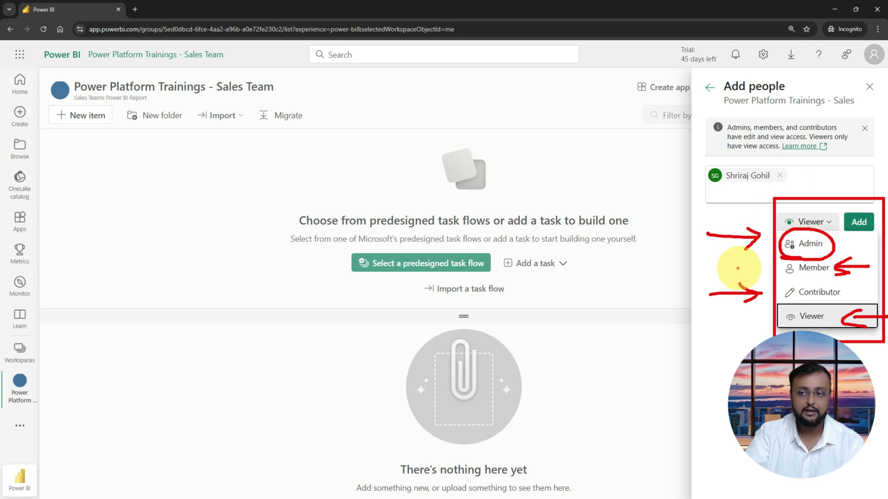
drag(724, 268, 830, 276)
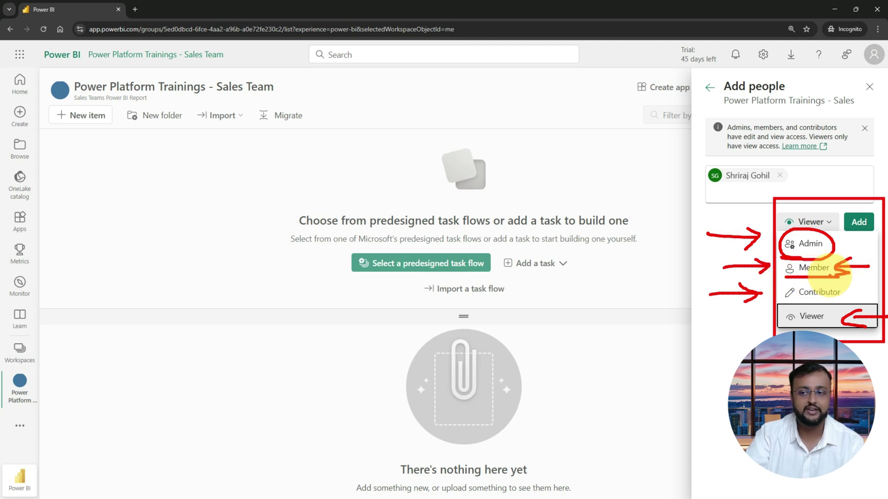
drag(864, 291, 815, 309)
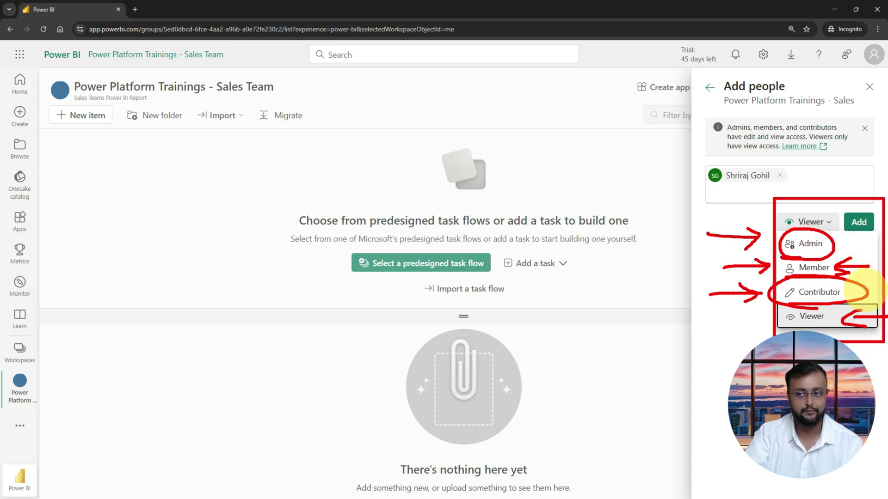
key(Escape)
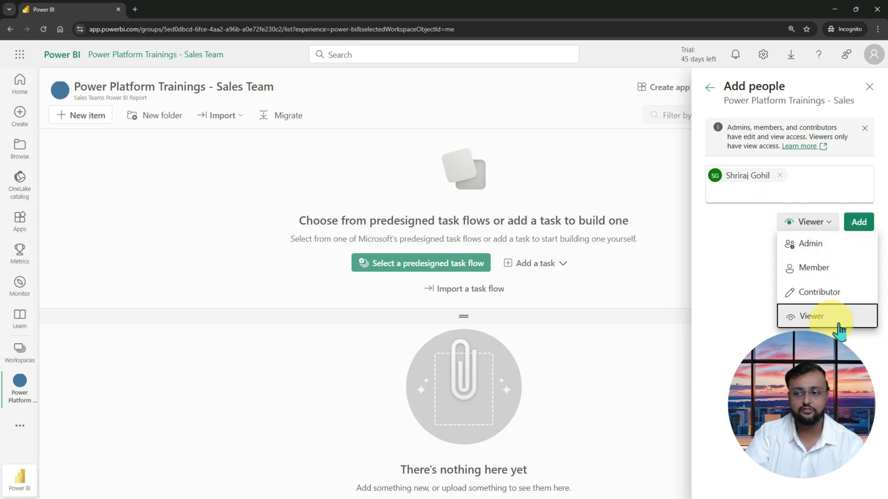
Step: Add the colleague with the Viewer role and return to the access list
click(827, 318)
click(859, 223)
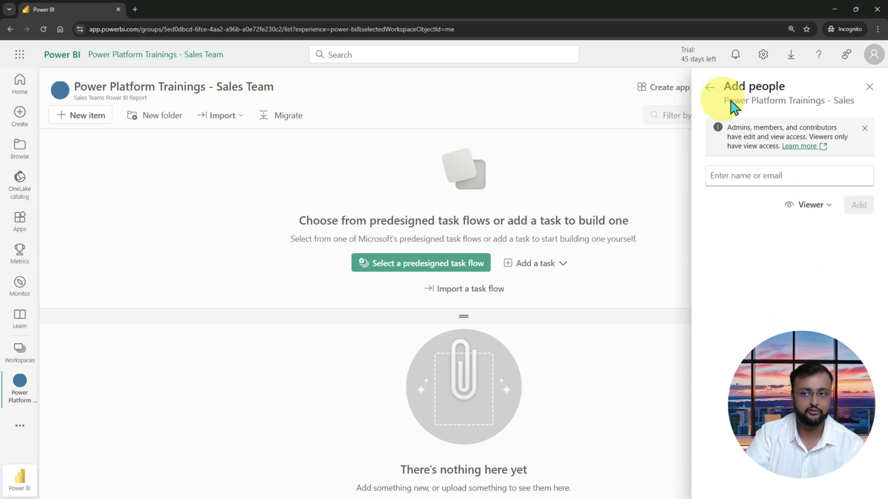
click(710, 88)
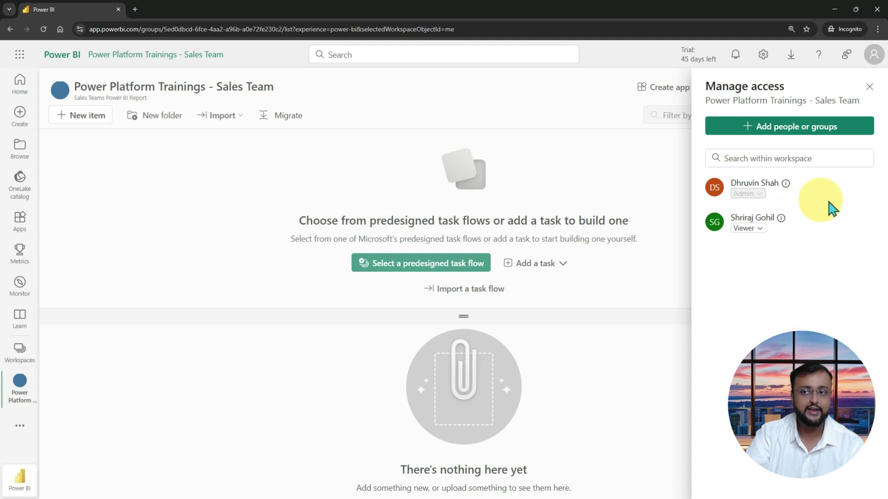
Step: Pick the performance review group, then abandon it and go back to the access list
click(792, 127)
click(785, 182)
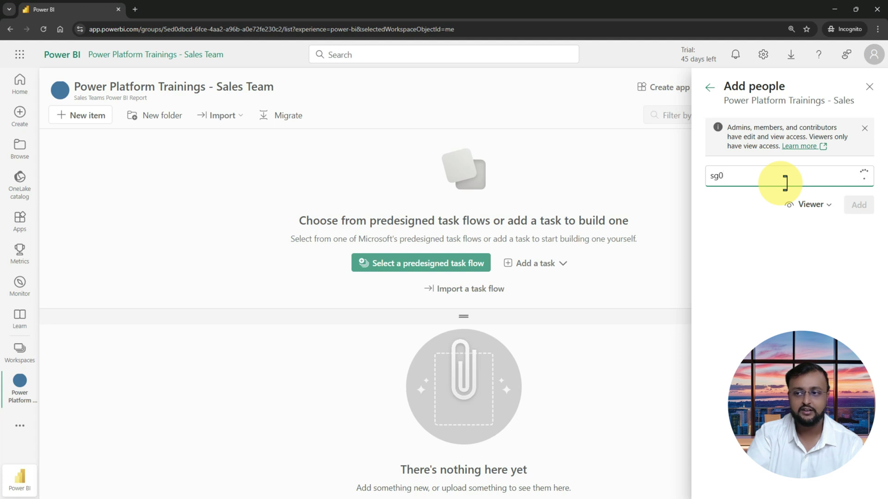
key(BackSpace)
key(BackSpace)
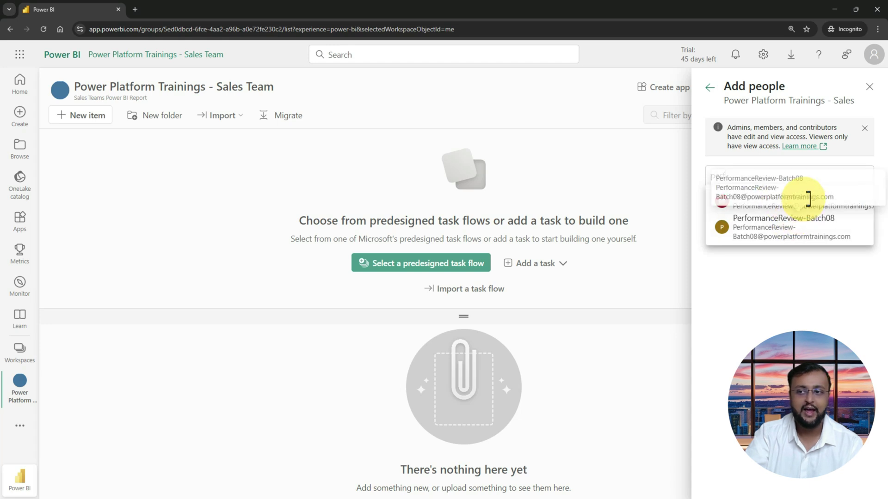
click(811, 238)
click(835, 224)
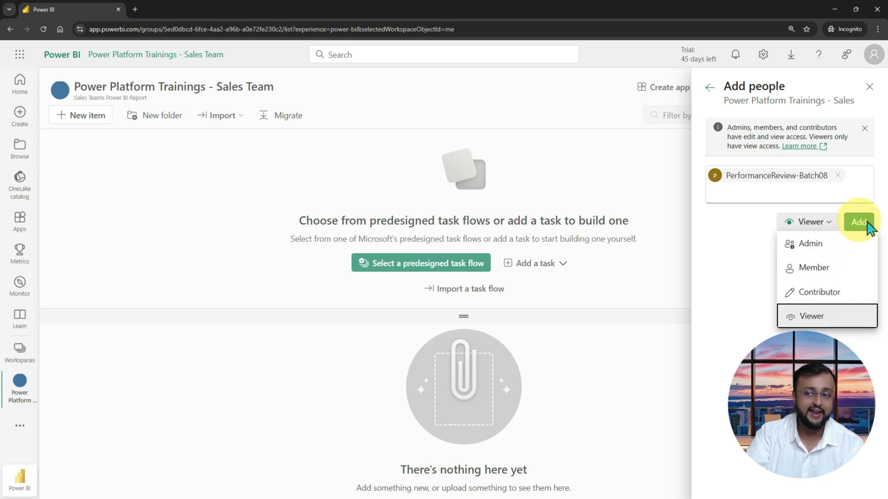
click(722, 93)
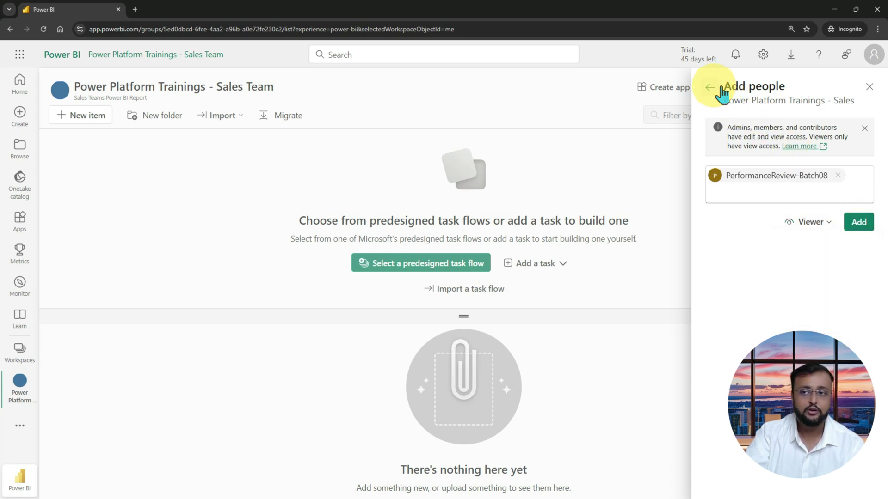
click(711, 87)
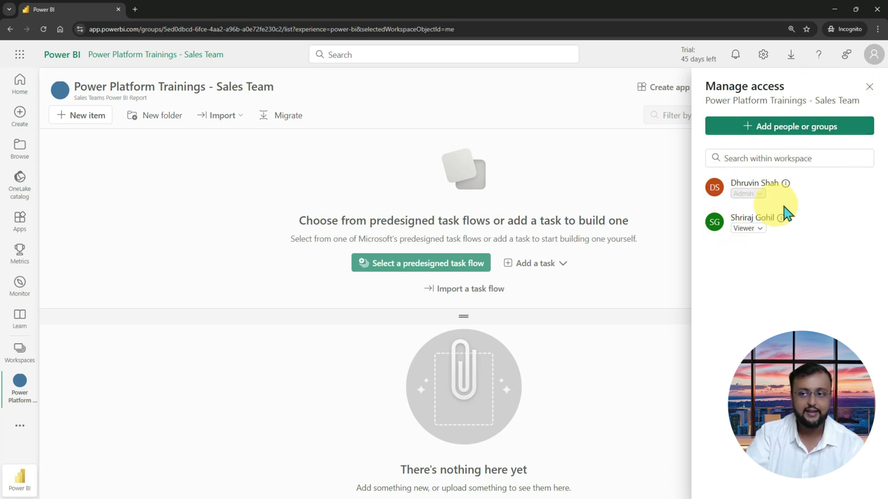
Step: Close Manage access and the New item panel, leaving the empty workspace page
click(869, 87)
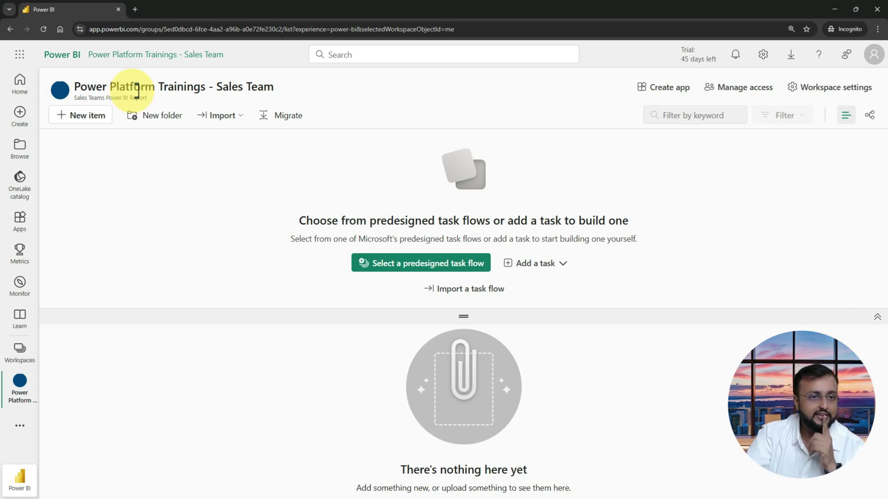
click(111, 123)
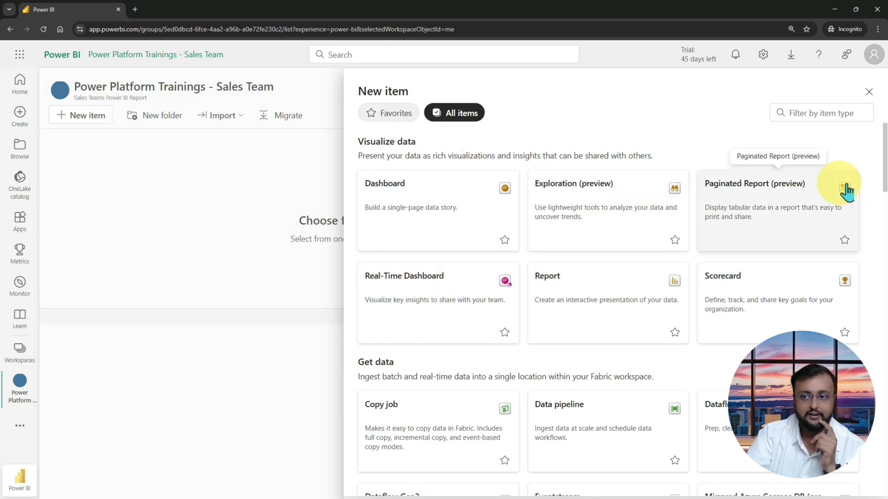
click(868, 92)
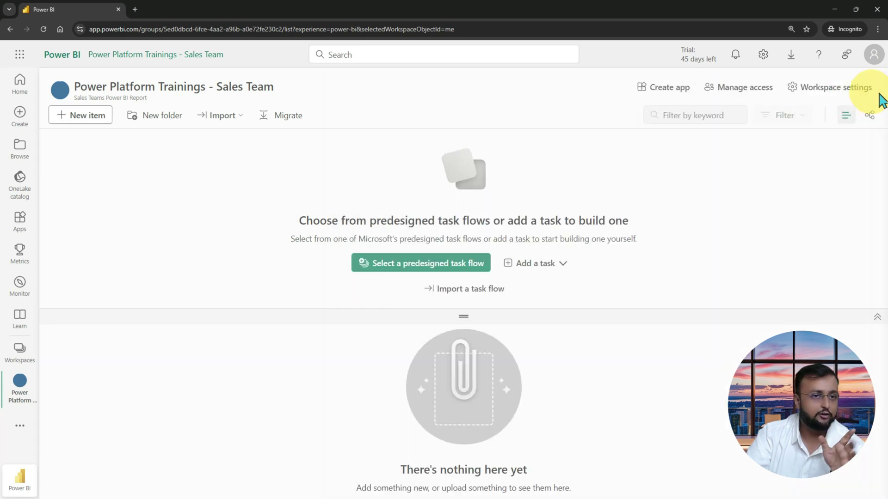
click(238, 118)
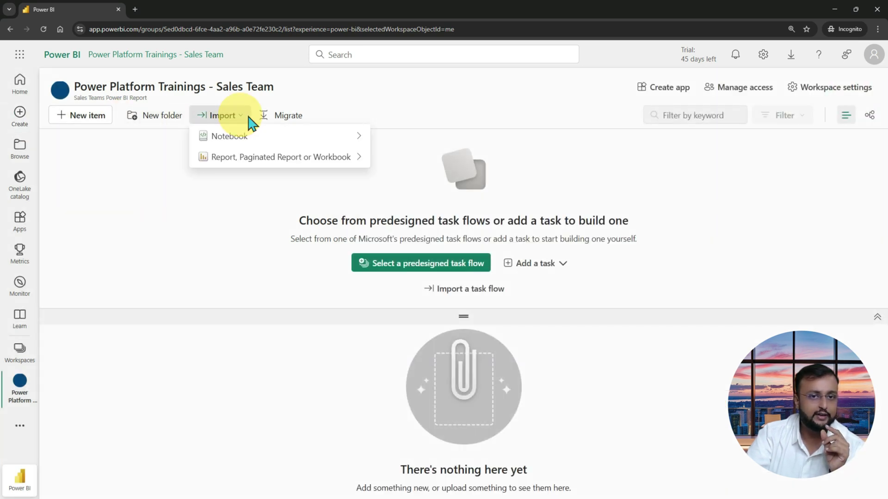
click(280, 159)
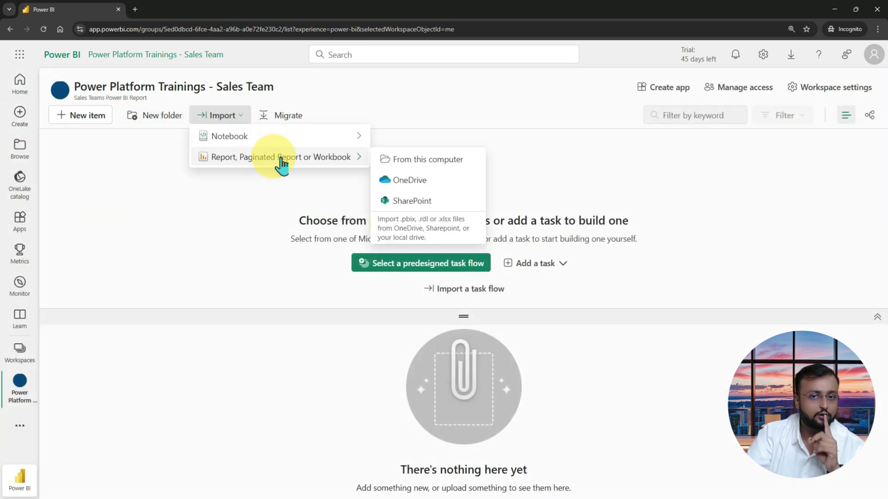
click(437, 165)
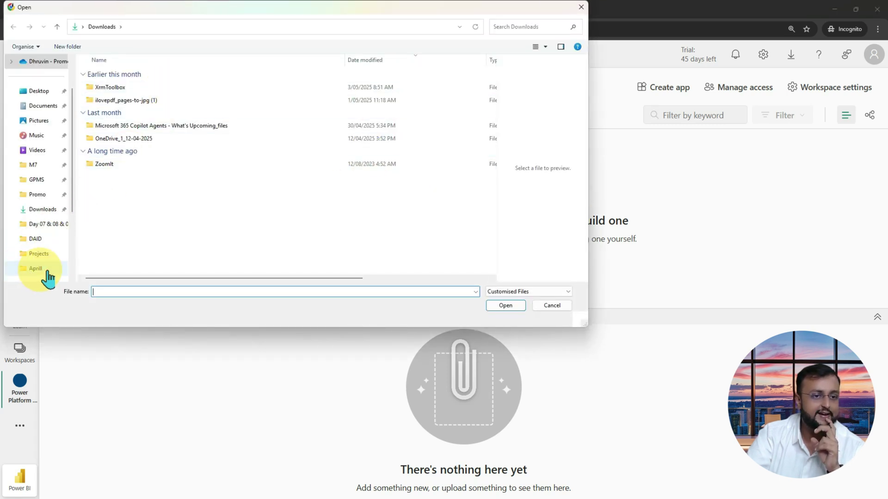
click(49, 241)
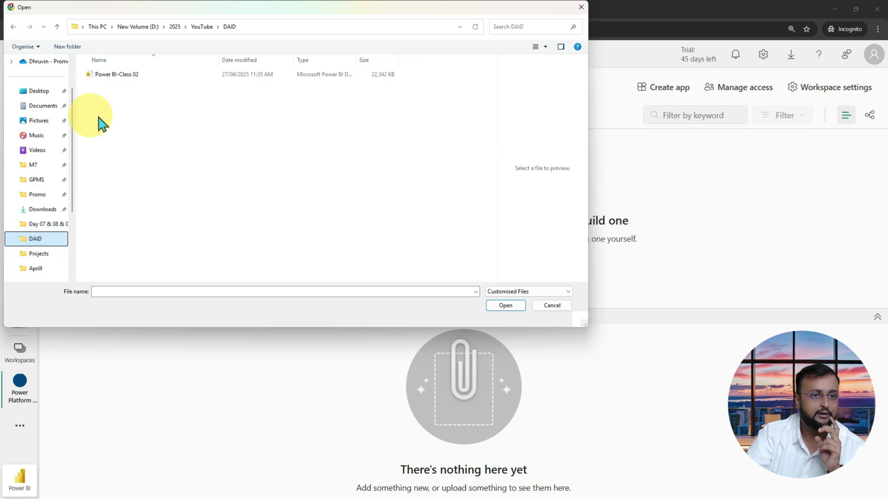
click(148, 77)
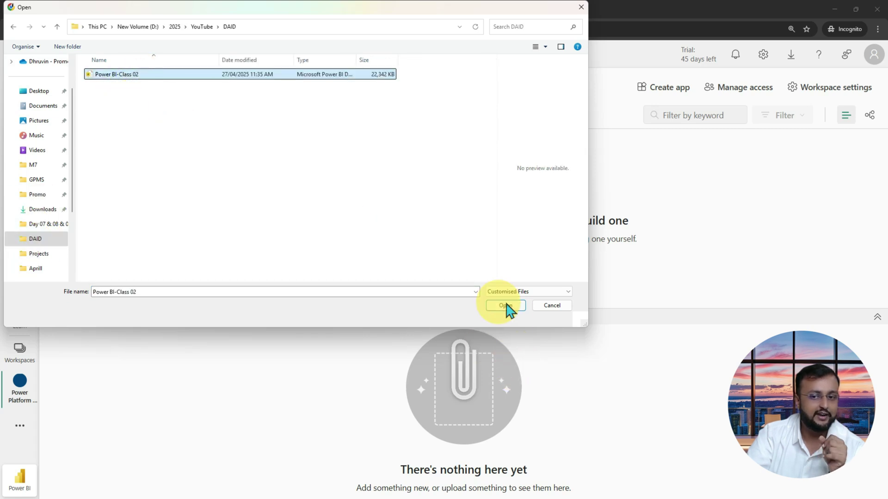
click(552, 306)
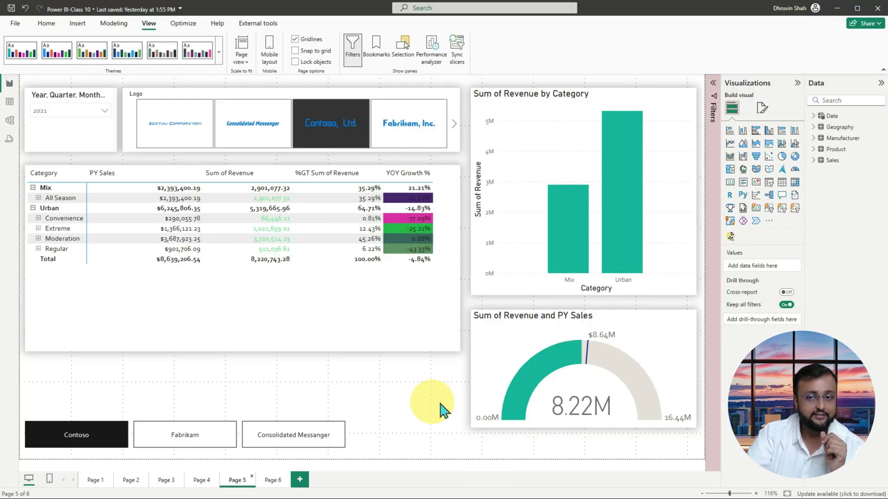
Step: Switch to the Home ribbon of the Power BI-Class 10 report in Power BI Desktop
click(46, 23)
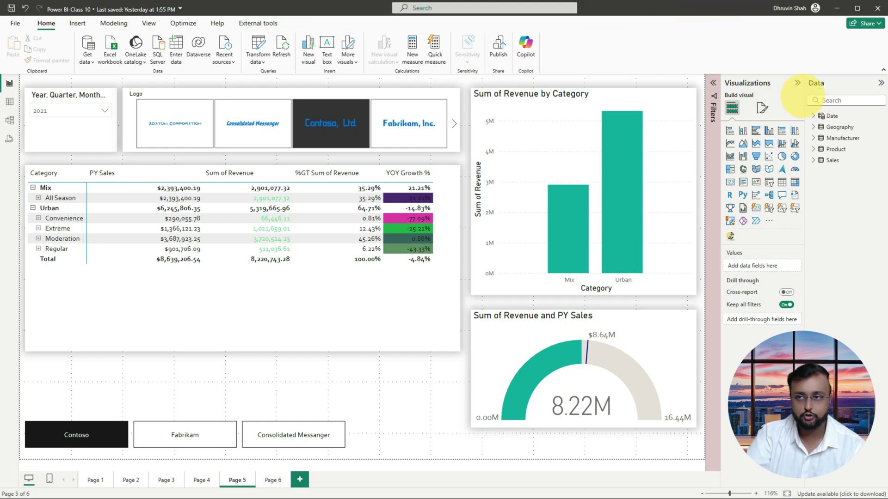
mouse_move(769, 24)
mouse_down()
mouse_move(825, 12)
mouse_move(762, 29)
mouse_up()
mouse_move(753, 73)
mouse_down()
mouse_move(780, 37)
mouse_move(799, 58)
mouse_up()
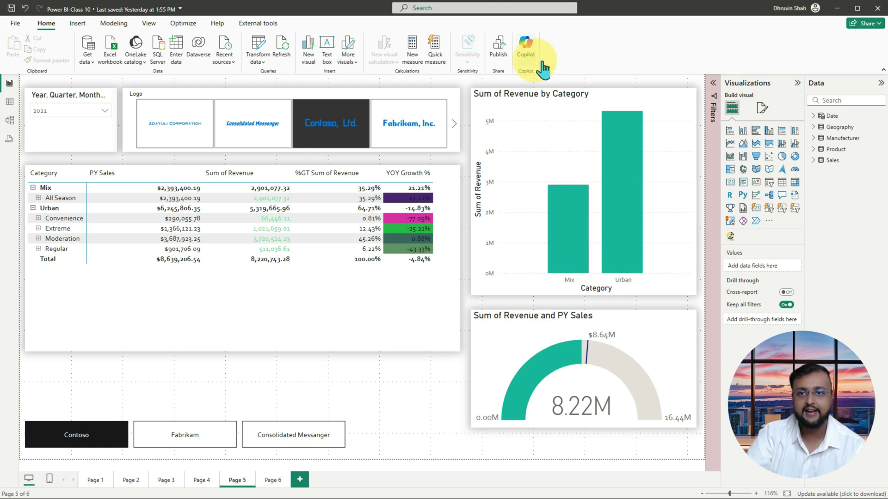
Step: Save the report and publish it to the Power Platform Trainings - Sales Team workspace
click(512, 51)
click(488, 271)
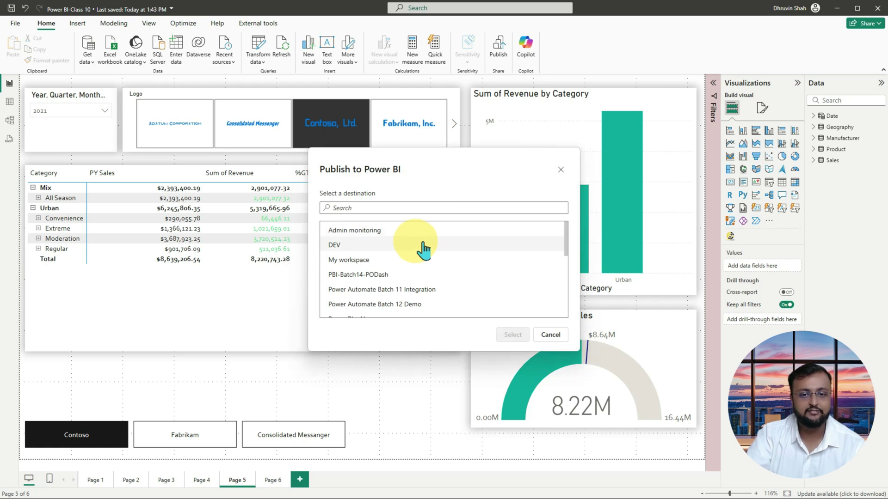
scroll(423, 248, down, 8)
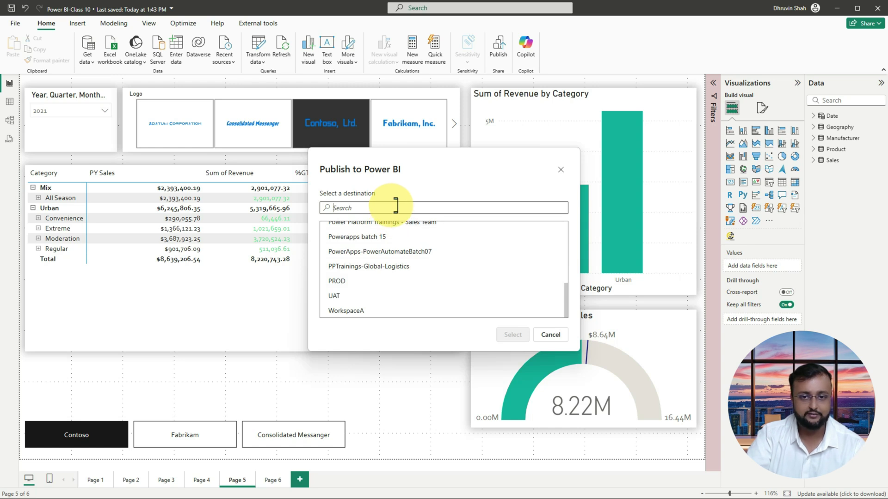
scroll(440, 258, up, 2)
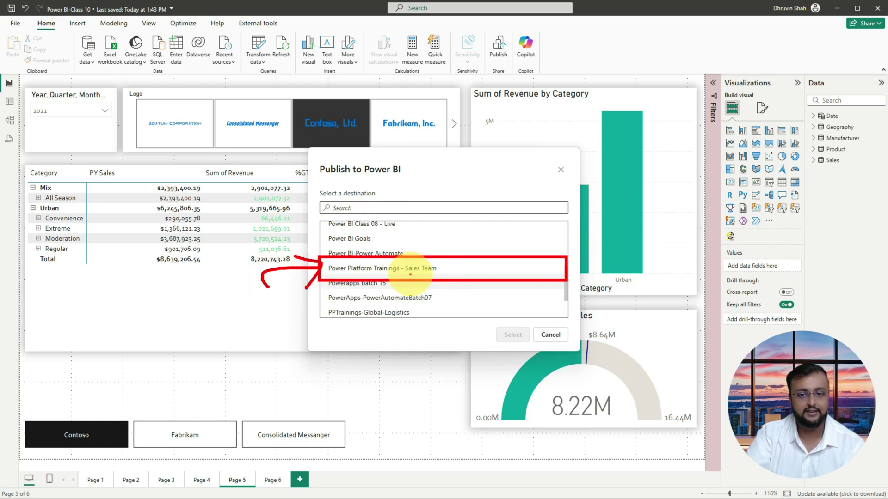
click(421, 268)
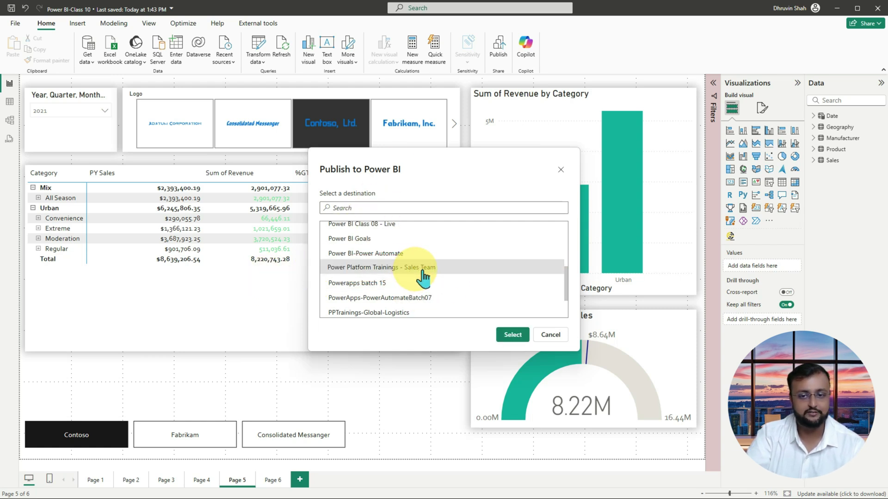
click(528, 337)
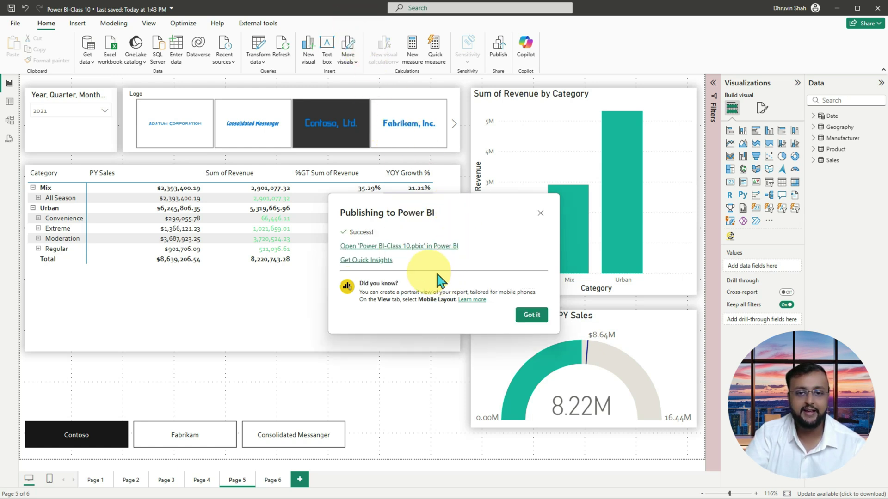
Step: Dismiss the publishing success message and minimize Power BI Desktop
mouse_move(345, 218)
mouse_down()
mouse_move(387, 224)
mouse_move(456, 210)
mouse_move(352, 190)
mouse_move(335, 221)
mouse_up()
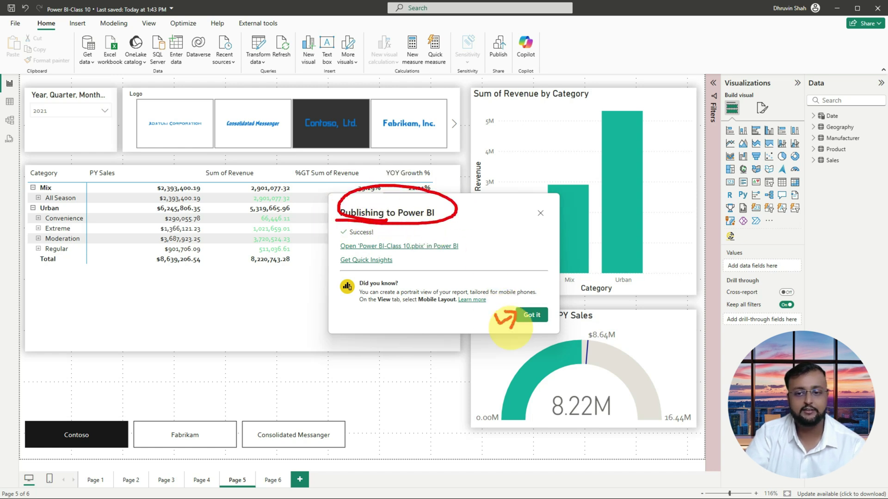
key(Escape)
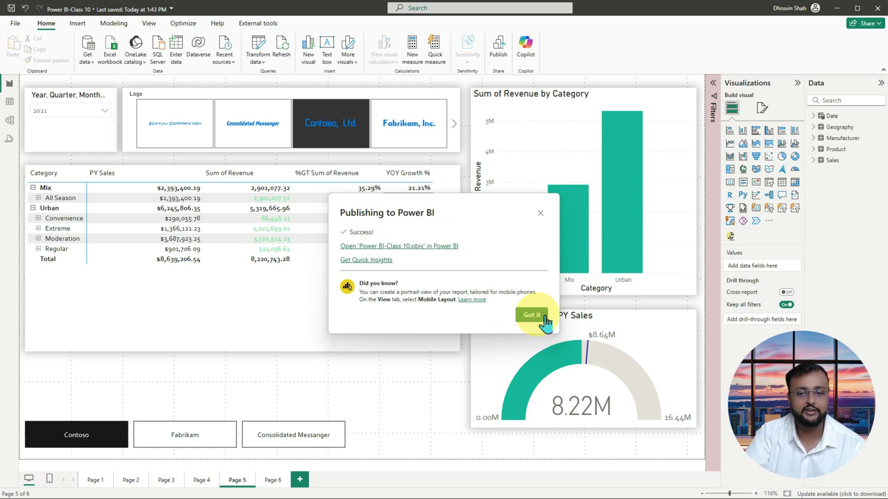
click(545, 318)
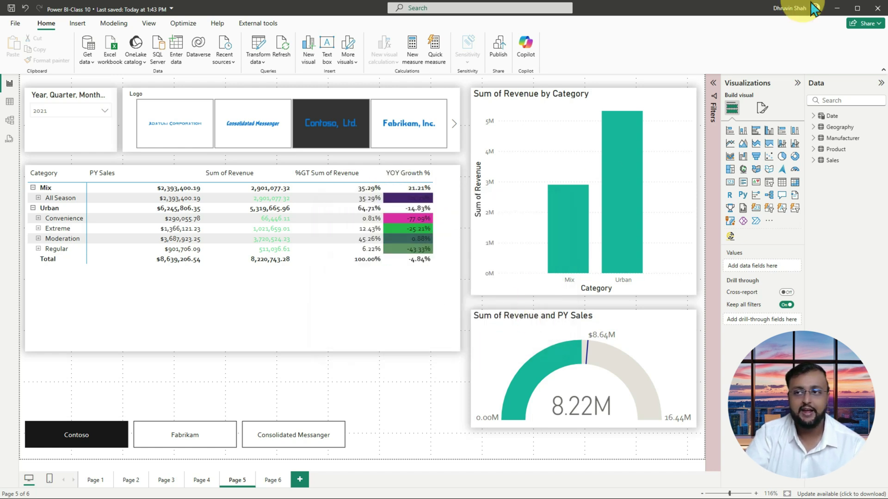
click(842, 9)
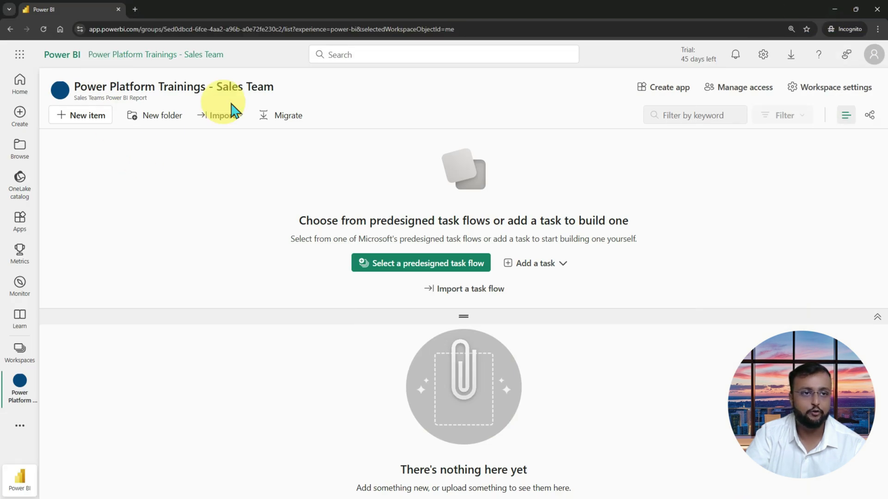
Step: Reload the Sales Team workspace, widen the Type column, and highlight the Power BI-Class 10 report and semantic model rows
click(44, 29)
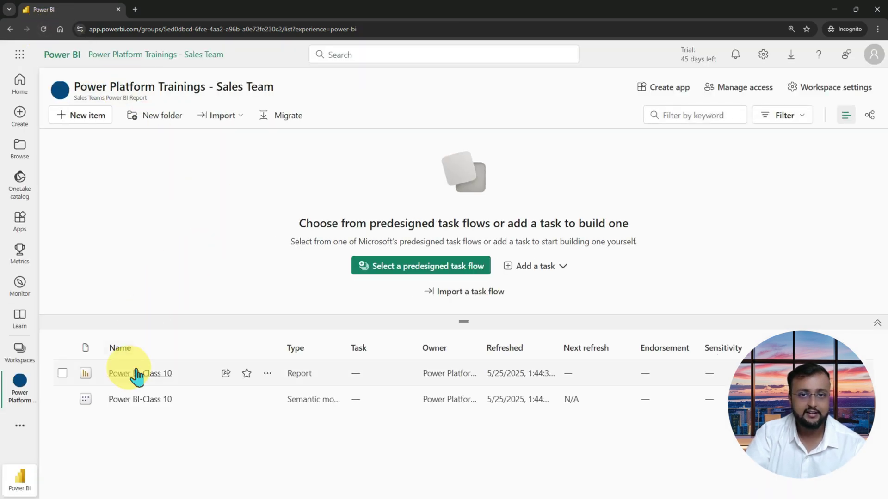
mouse_move(65, 356)
mouse_down()
mouse_move(630, 432)
mouse_move(730, 416)
mouse_up()
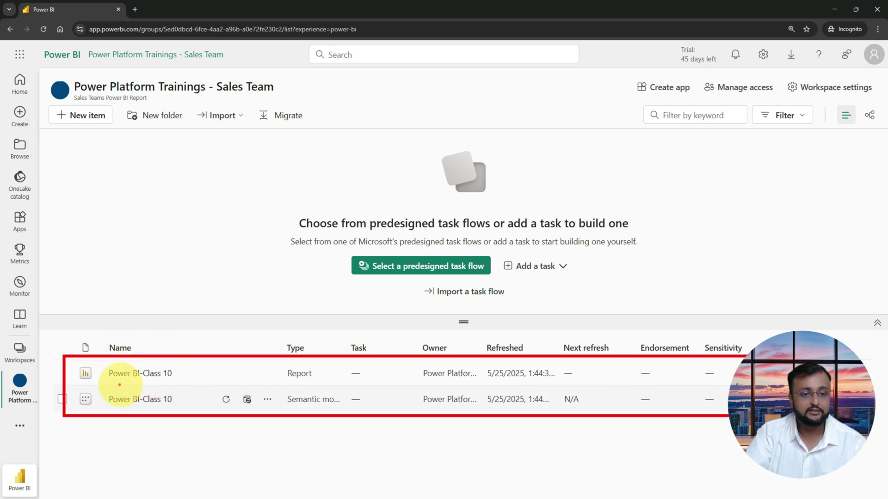
mouse_move(110, 385)
mouse_down()
mouse_move(170, 385)
mouse_move(111, 385)
mouse_move(193, 385)
mouse_move(113, 384)
mouse_move(160, 384)
mouse_move(200, 368)
mouse_move(141, 351)
mouse_move(106, 363)
mouse_move(107, 382)
mouse_move(131, 387)
mouse_move(240, 366)
mouse_up()
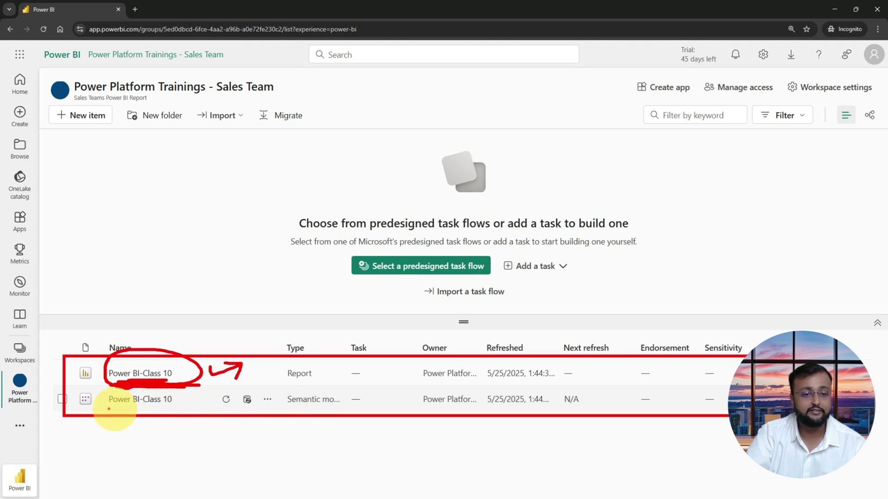
drag(103, 409, 187, 409)
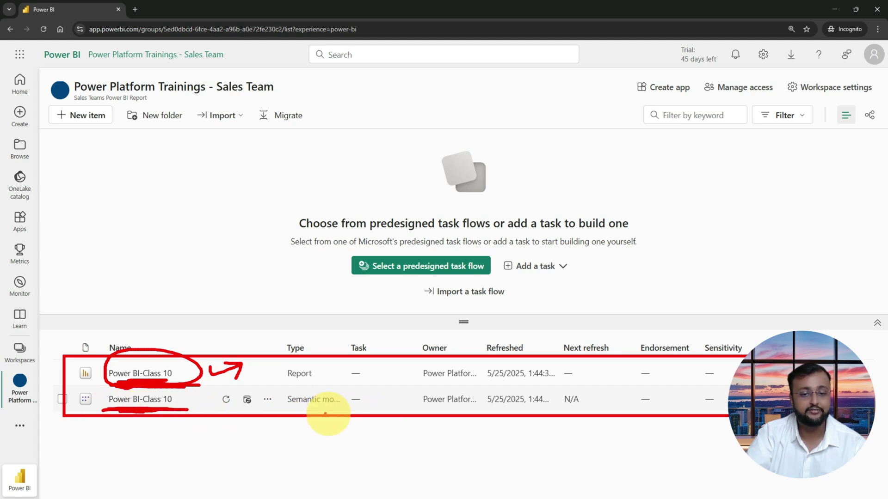
mouse_move(298, 386)
mouse_down()
mouse_move(287, 406)
mouse_move(384, 386)
mouse_move(332, 413)
mouse_up()
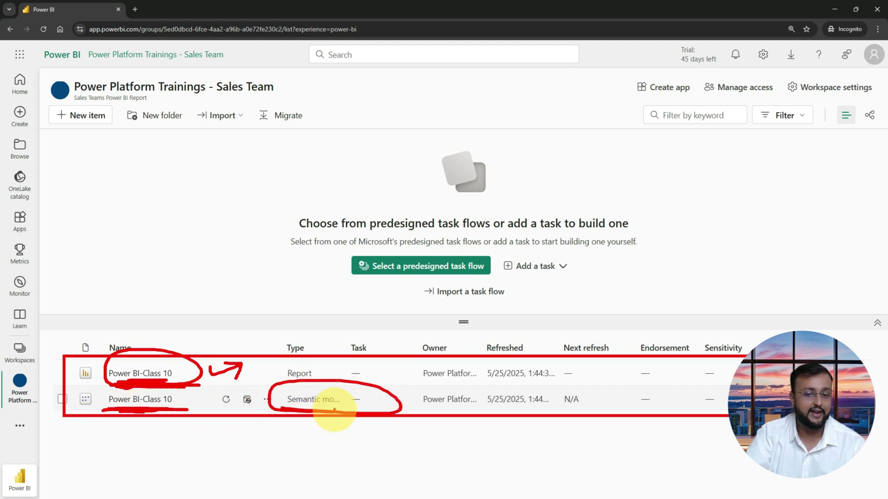
mouse_move(430, 444)
mouse_down()
mouse_move(360, 454)
mouse_move(333, 425)
mouse_move(324, 441)
mouse_move(353, 437)
mouse_move(319, 439)
mouse_up()
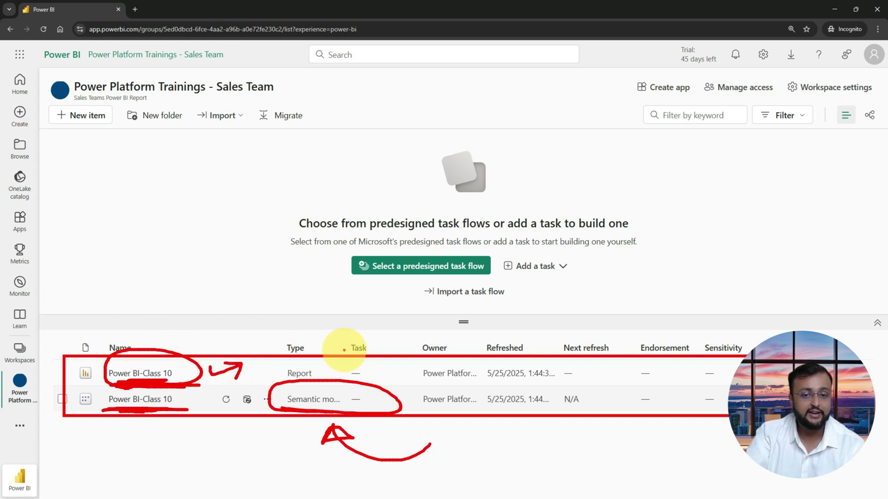
drag(342, 348, 431, 348)
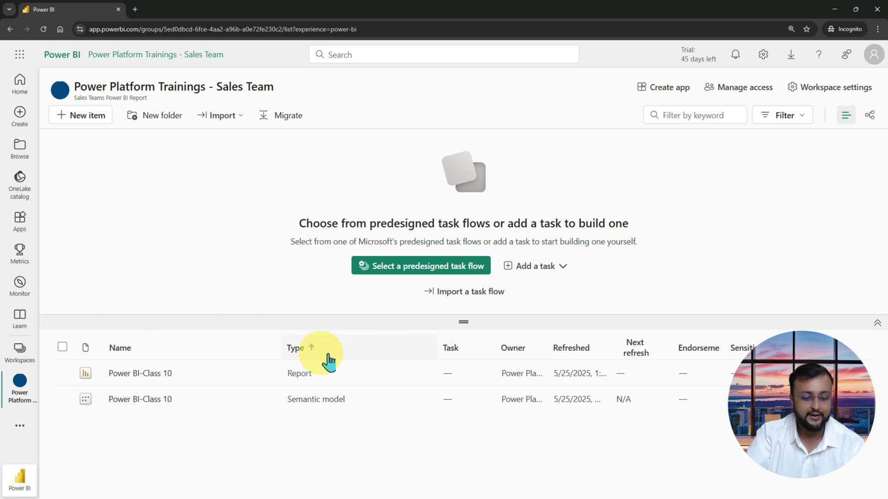
mouse_move(29, 321)
mouse_down()
mouse_move(828, 413)
mouse_move(868, 434)
mouse_up()
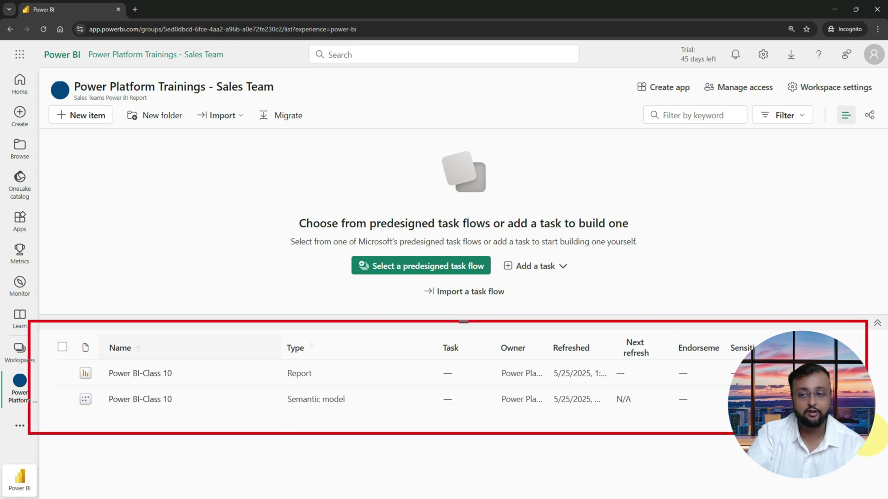
drag(100, 363, 359, 384)
drag(101, 393, 409, 422)
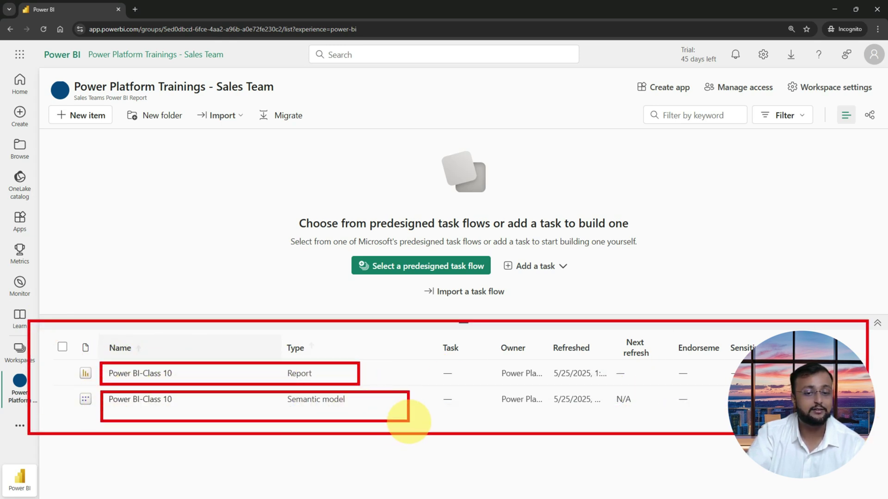
key(Escape)
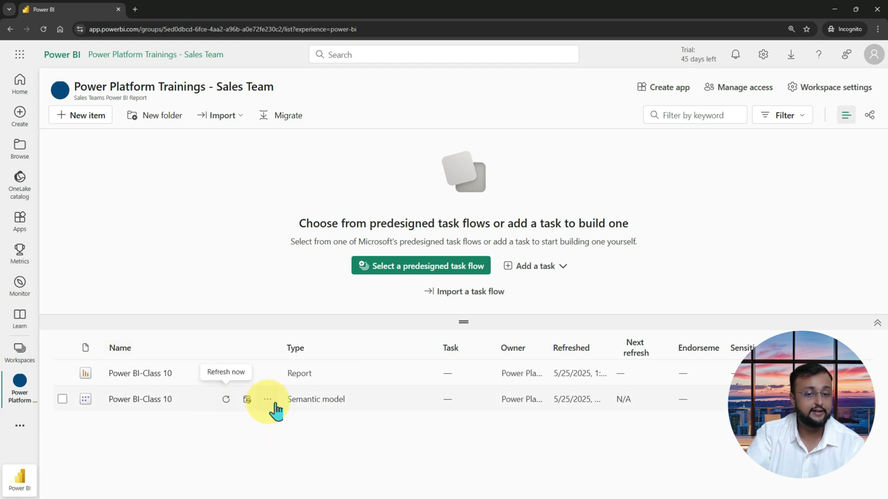
Step: Glance at the semantic model's More options menu, then open the Power BI-Class 10 report
click(273, 401)
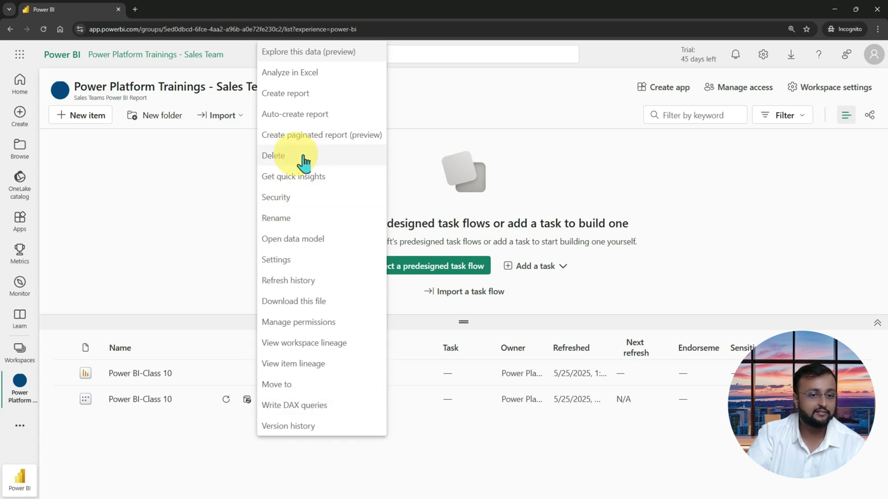
click(151, 446)
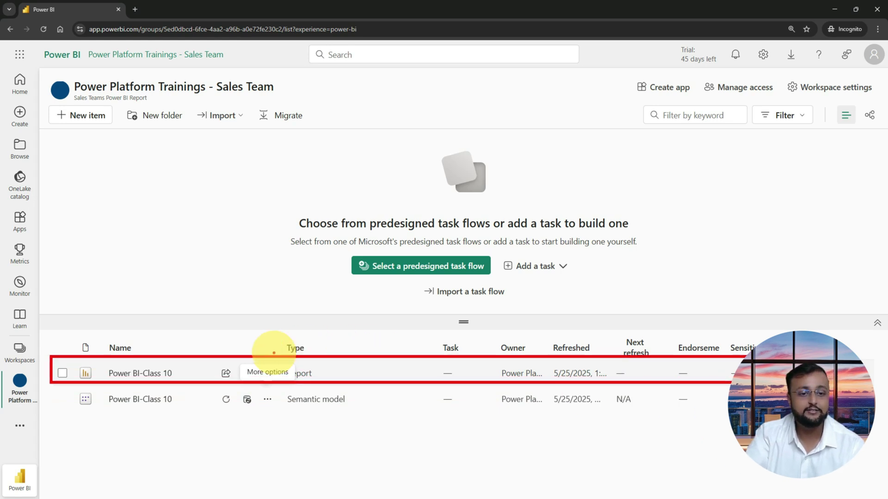
click(138, 374)
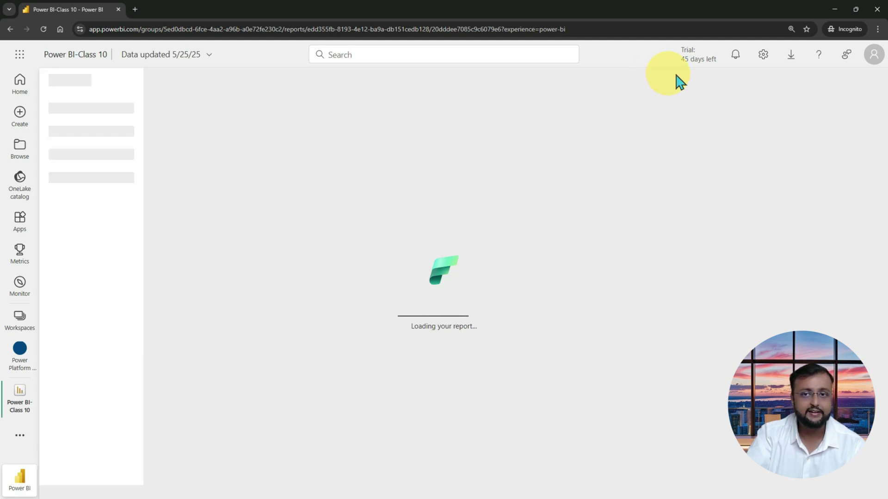
Step: Copy the Power BI-Class 10 report's web address from the browser's address bar
click(625, 28)
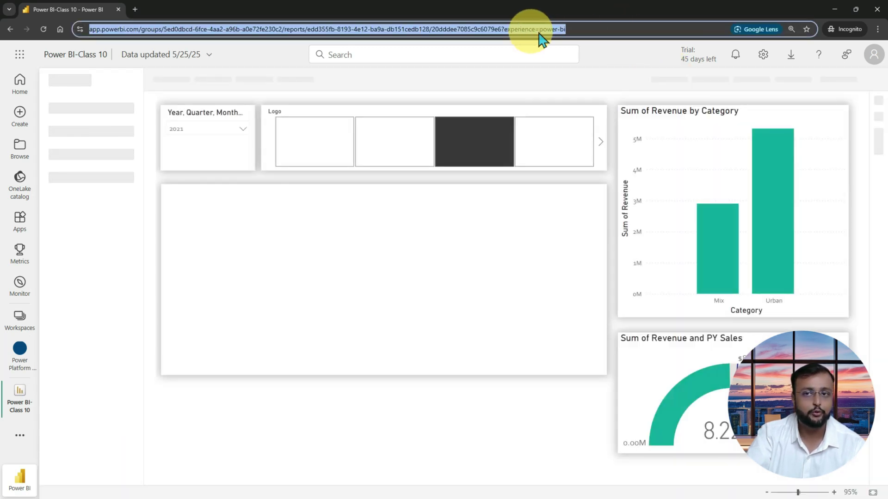
right_click(531, 29)
click(587, 99)
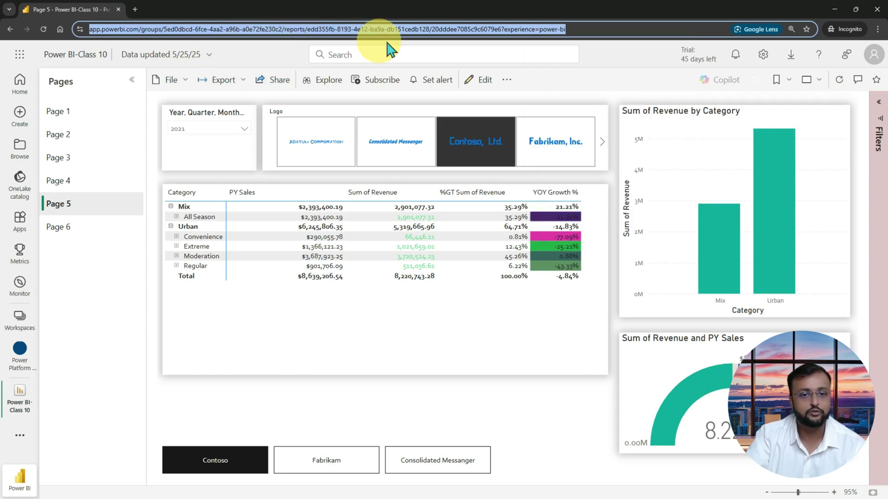
click(553, 437)
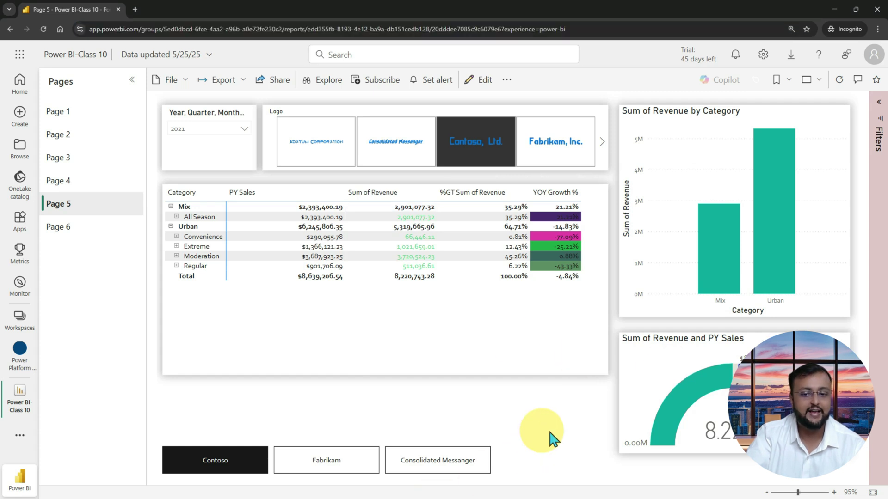
Step: Cycle through the Fabrikam, Consolidated Messanger and Contoso bookmarks, ending on Contoso
click(324, 466)
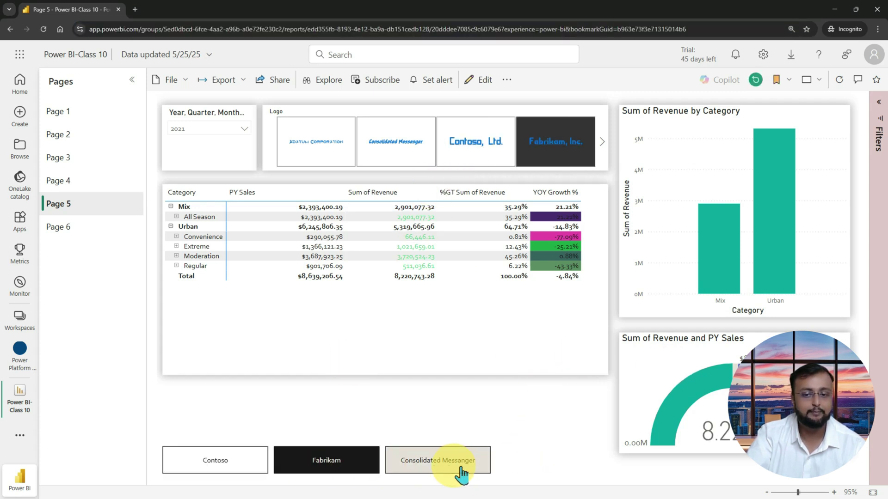
click(456, 474)
click(224, 467)
click(319, 467)
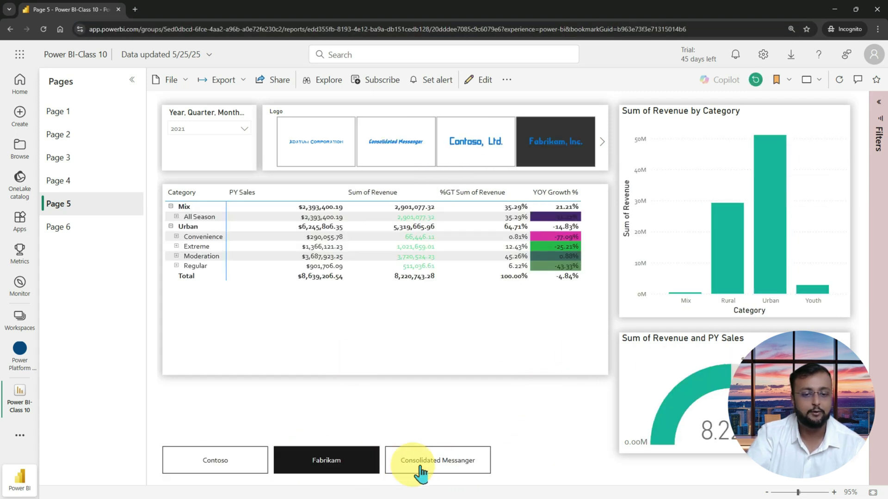
click(420, 464)
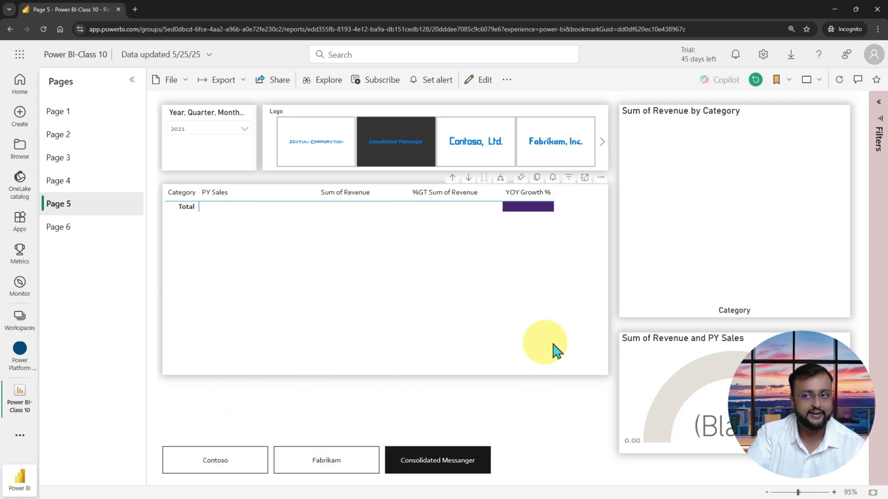
drag(40, 73, 136, 291)
mouse_move(95, 76)
mouse_down()
mouse_move(110, 189)
mouse_move(79, 252)
mouse_up()
key(Escape)
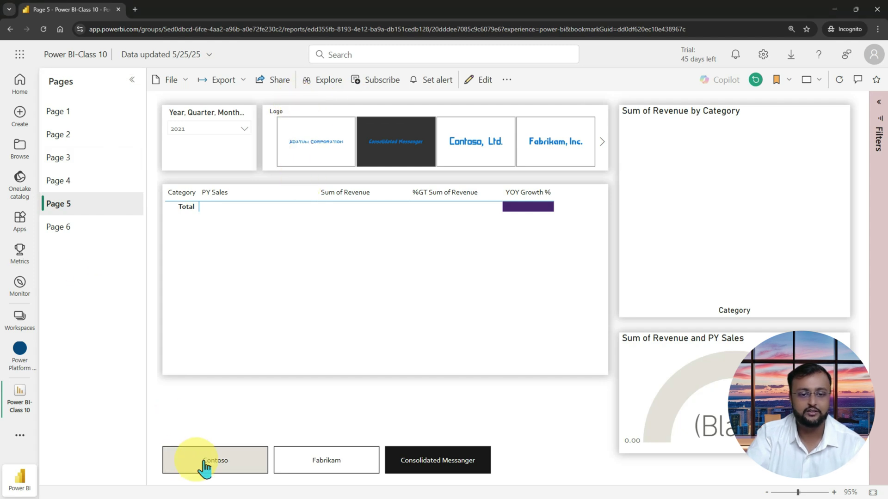
click(212, 460)
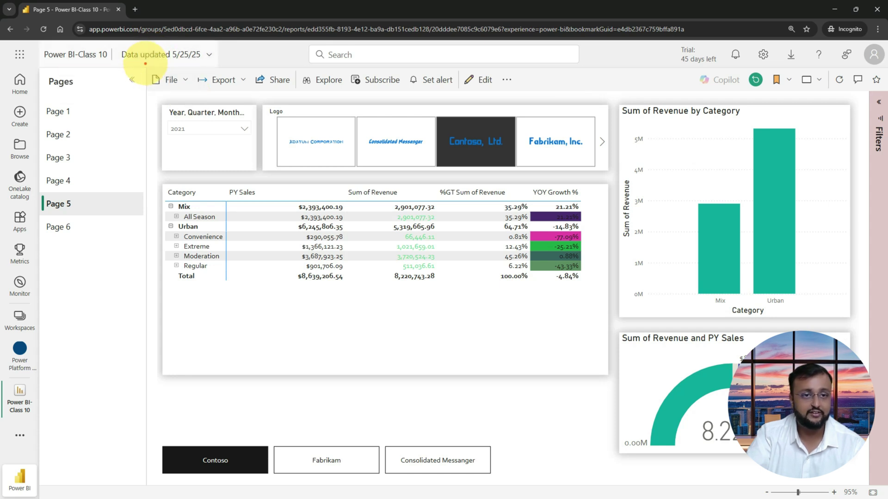
Step: Expand the report's Filters pane, showing no filters applied
drag(146, 67, 204, 141)
drag(170, 102, 867, 485)
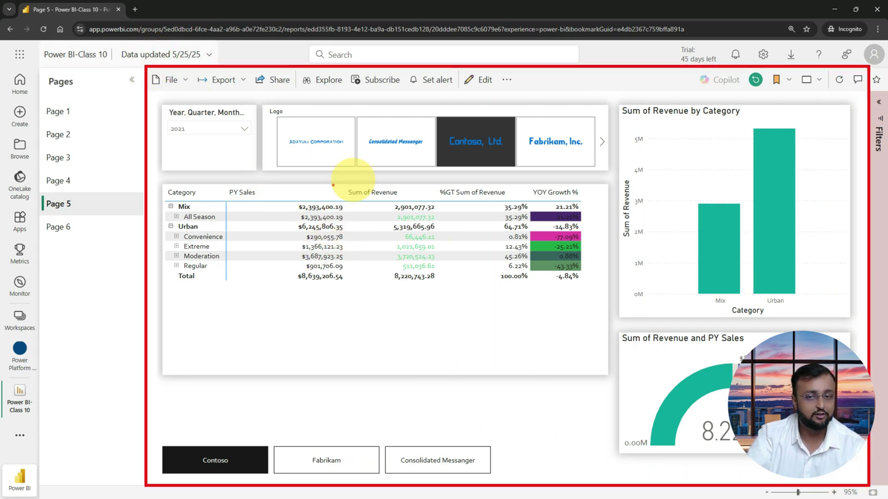
key(Escape)
mouse_move(854, 118)
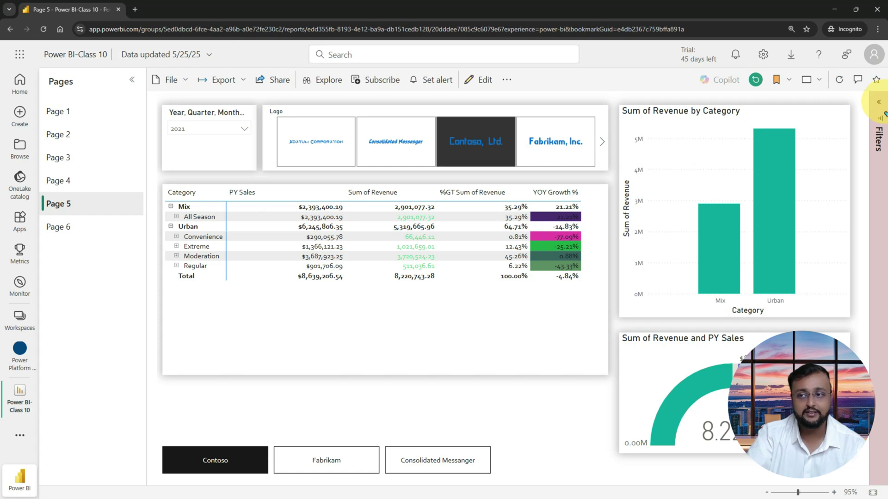
click(878, 103)
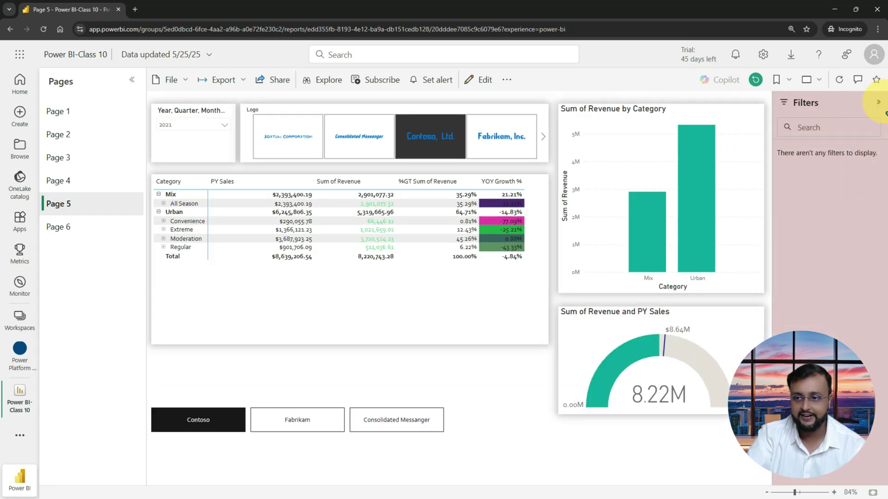
Step: In Desktop, expand Filters and republish to the Sales Team workspace, replacing the existing semantic model
key(alt+Tab)
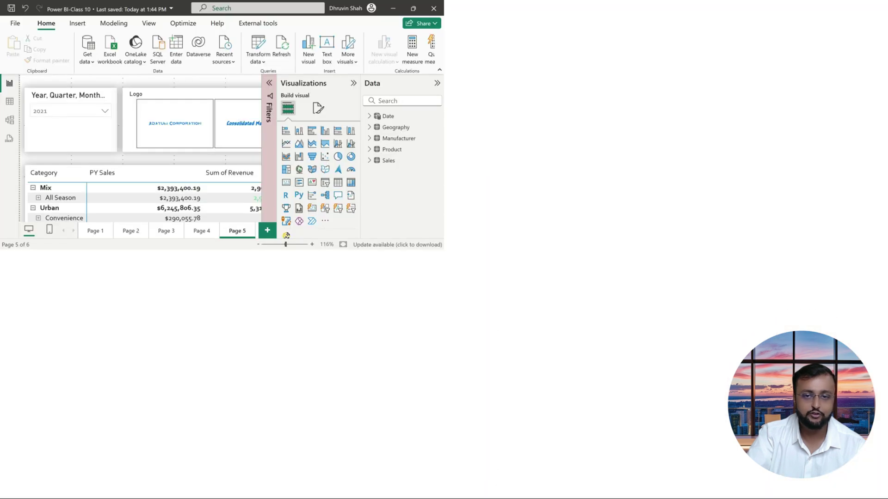
click(712, 82)
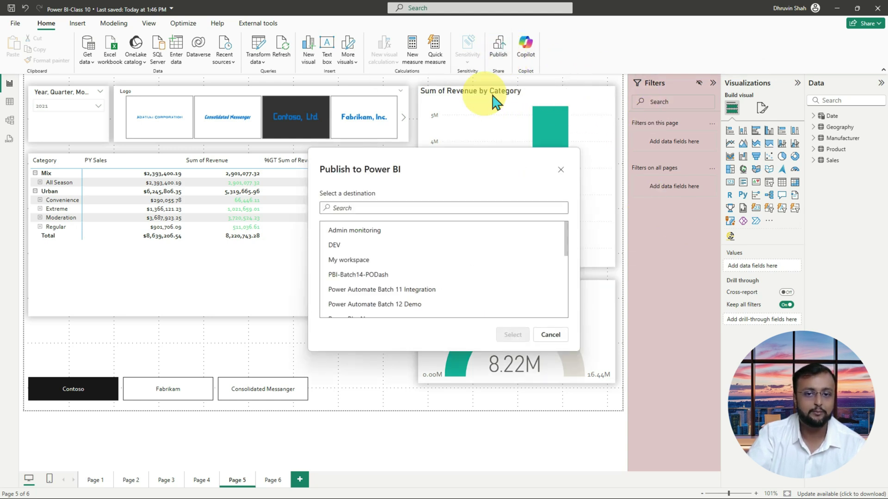
scroll(414, 280, down, 6)
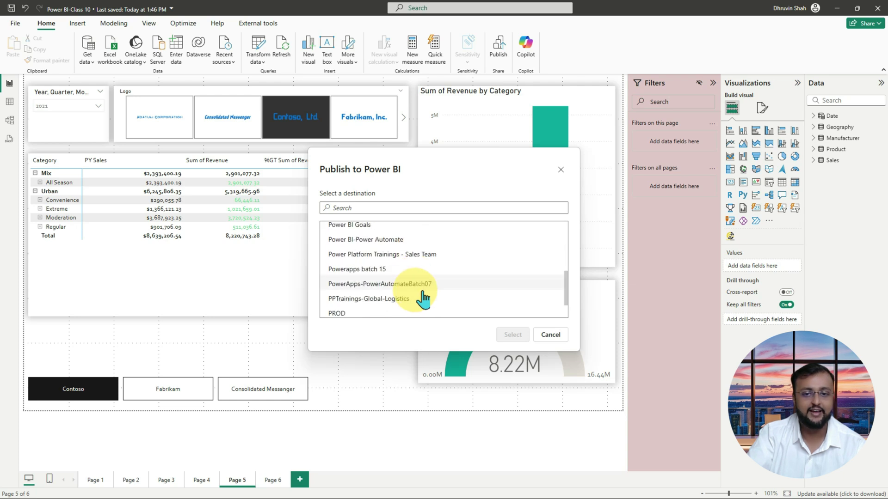
click(423, 256)
click(512, 333)
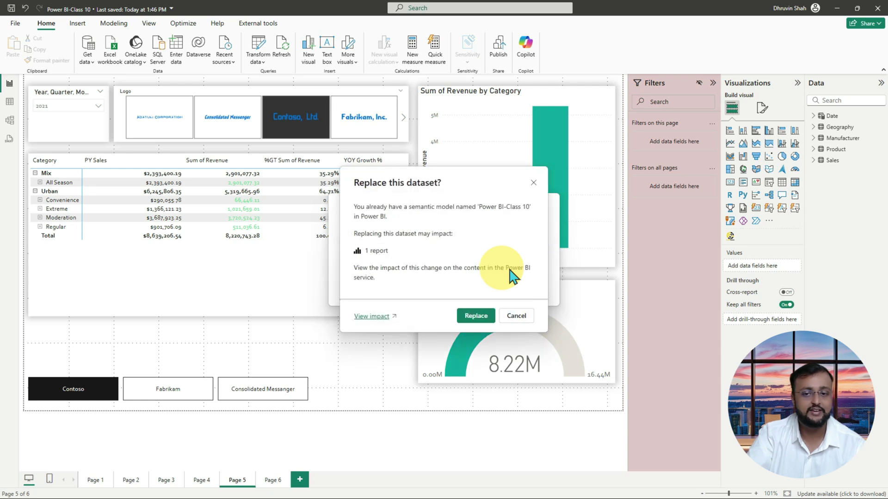
click(476, 316)
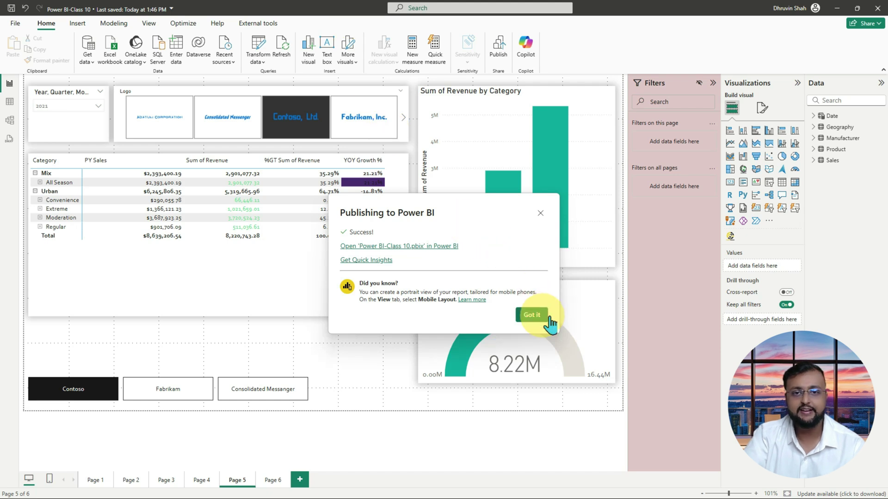
click(544, 319)
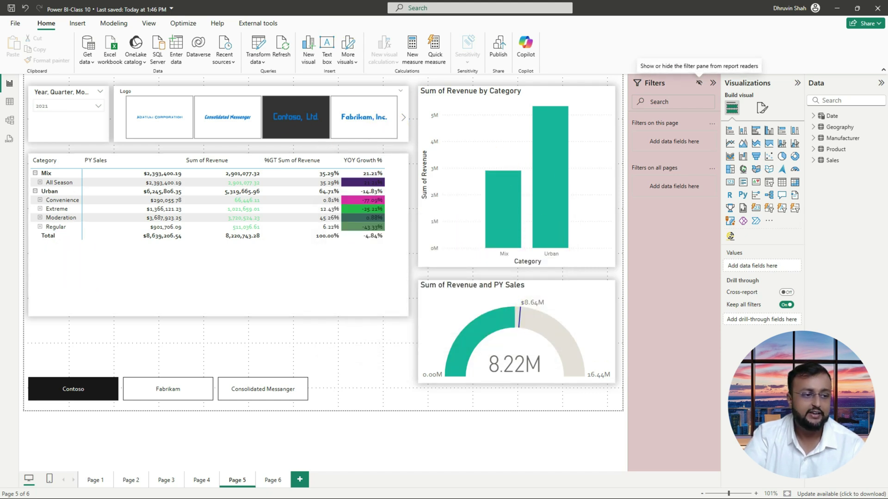
Step: Return to the browser and reload the Power BI-Class 10 report's Page 5
key(alt+Tab)
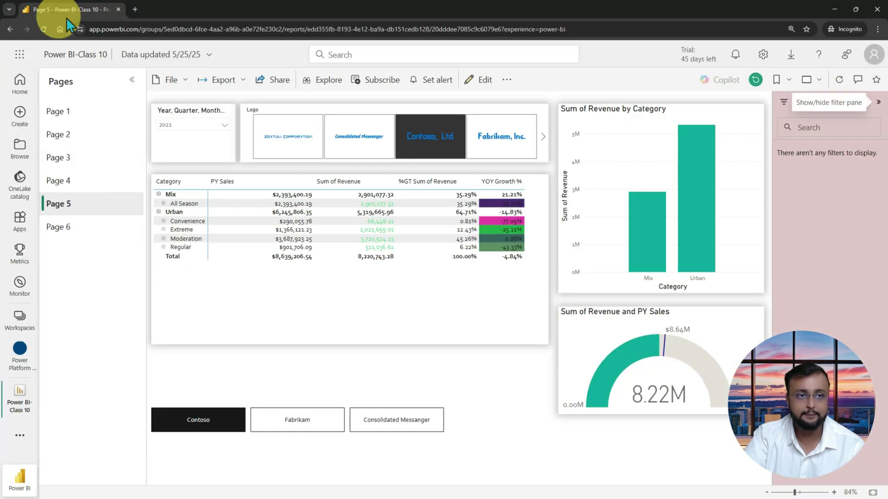
click(43, 29)
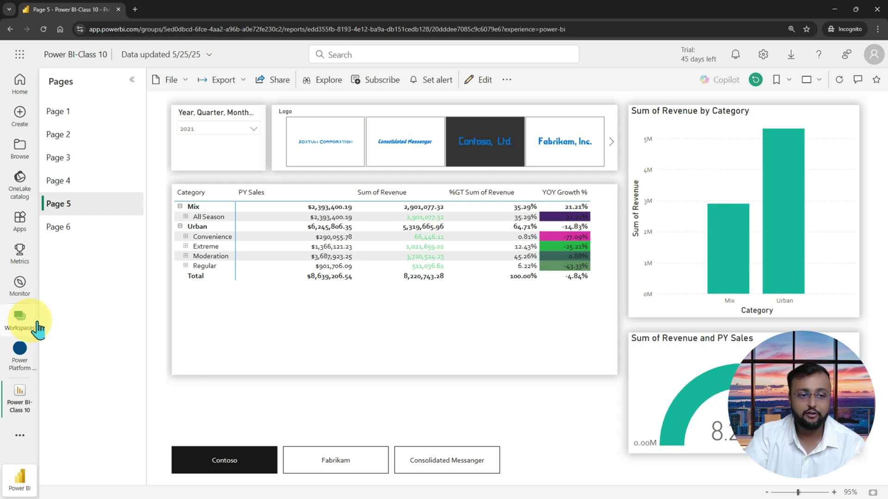
Step: Pick My workspace from the Workspaces list to see items such as Class 07 -CSV IR
click(39, 329)
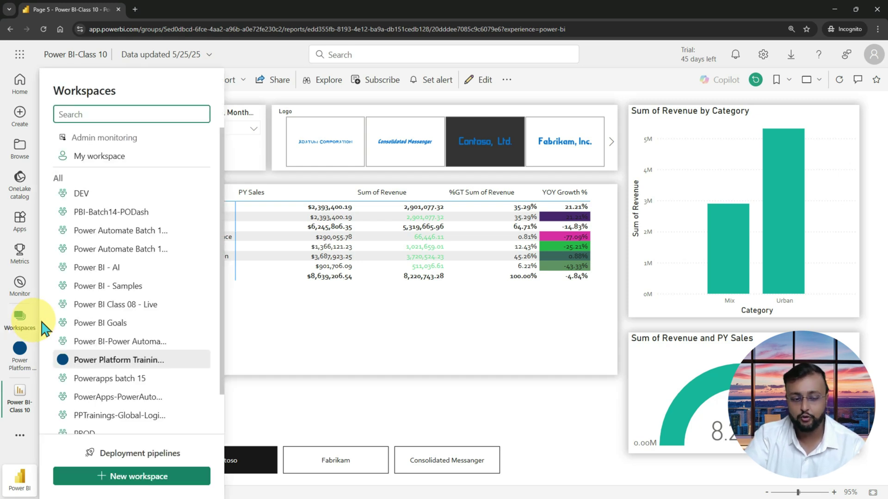
mouse_move(68, 169)
mouse_down()
mouse_move(140, 171)
mouse_move(167, 152)
mouse_move(54, 145)
mouse_move(43, 166)
mouse_move(144, 169)
mouse_move(165, 155)
mouse_move(96, 143)
mouse_move(53, 173)
mouse_up()
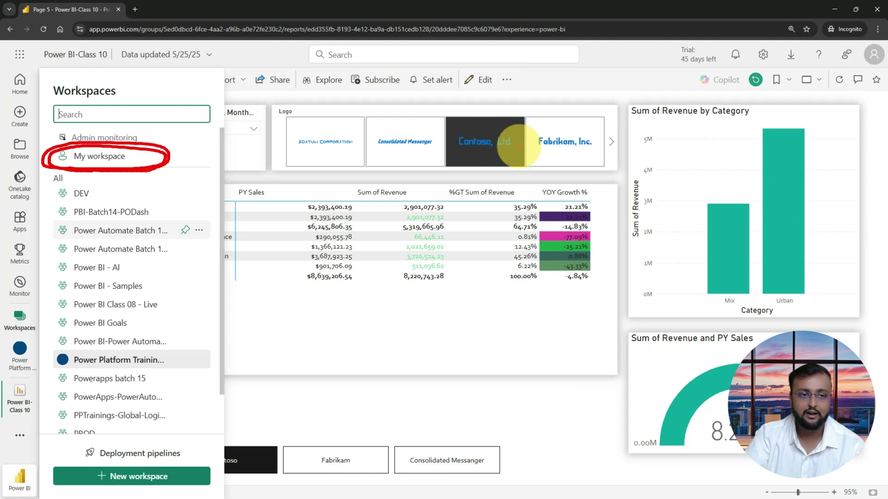
click(145, 158)
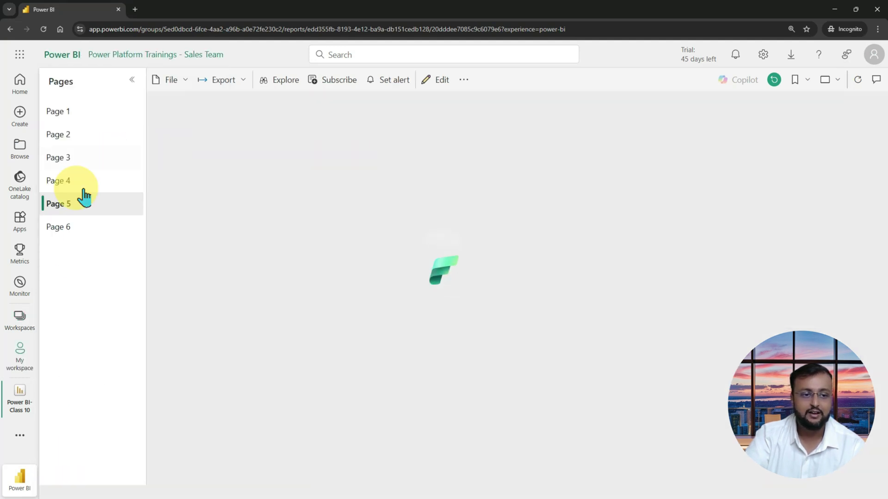
click(20, 358)
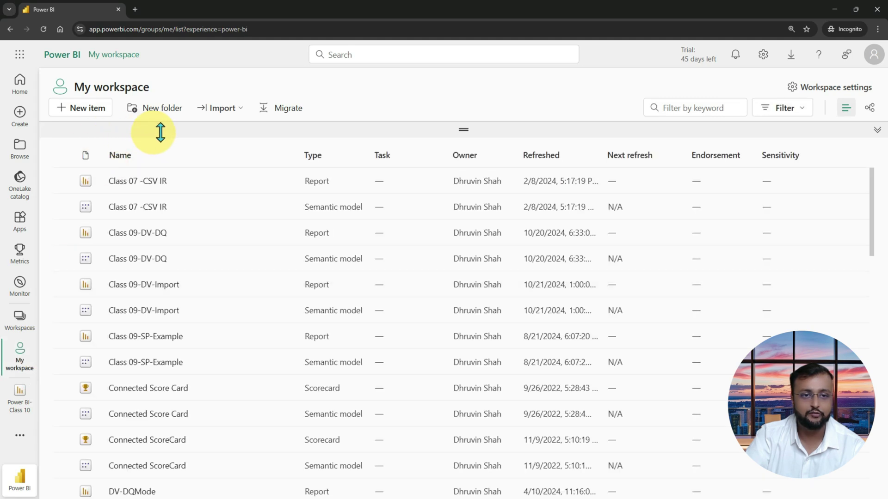